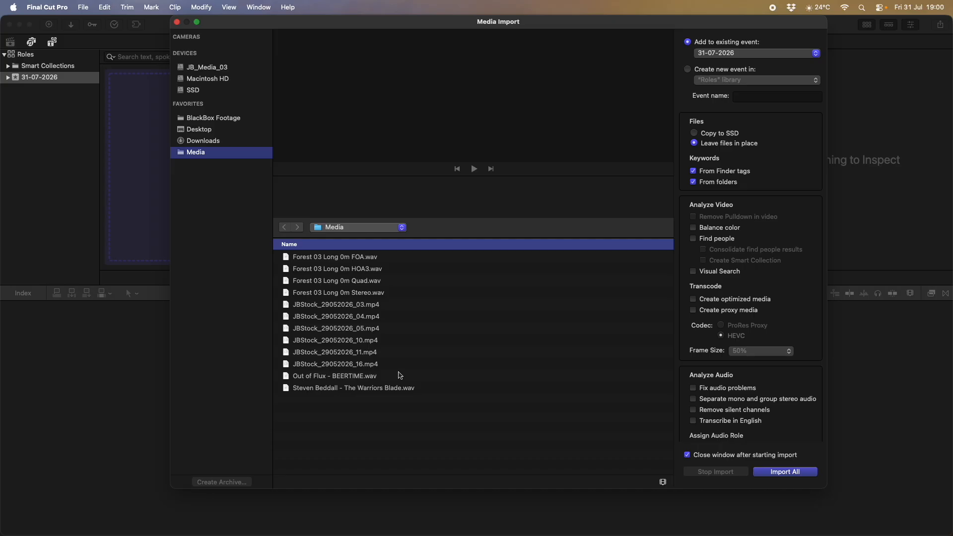
Keep Assign Audio Role set to Automatically in the media import options.
scroll(716, 137, down, 3)
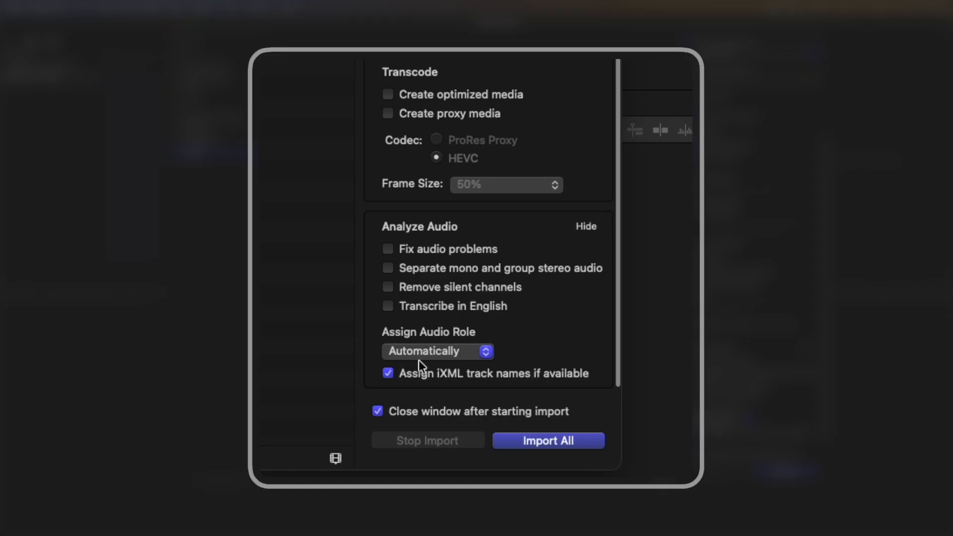
click(456, 353)
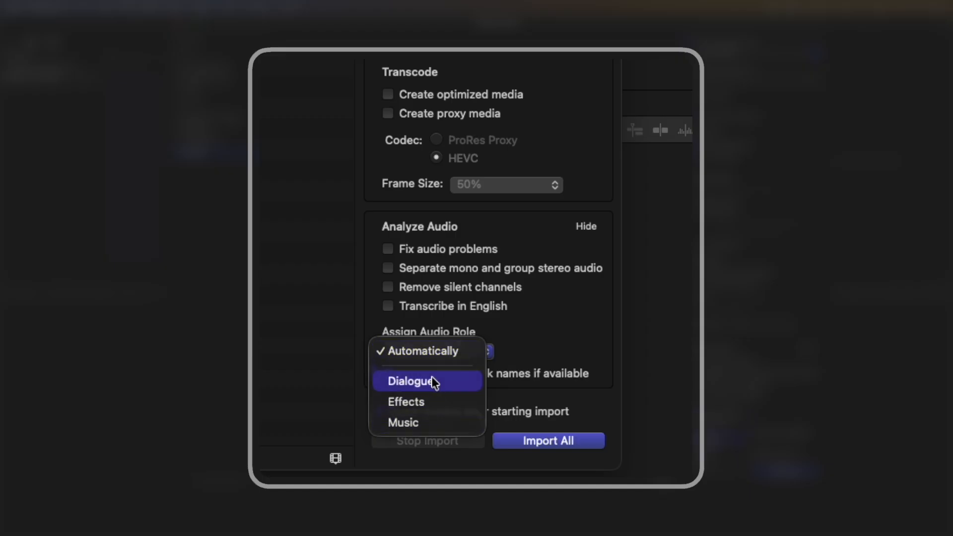
click(437, 351)
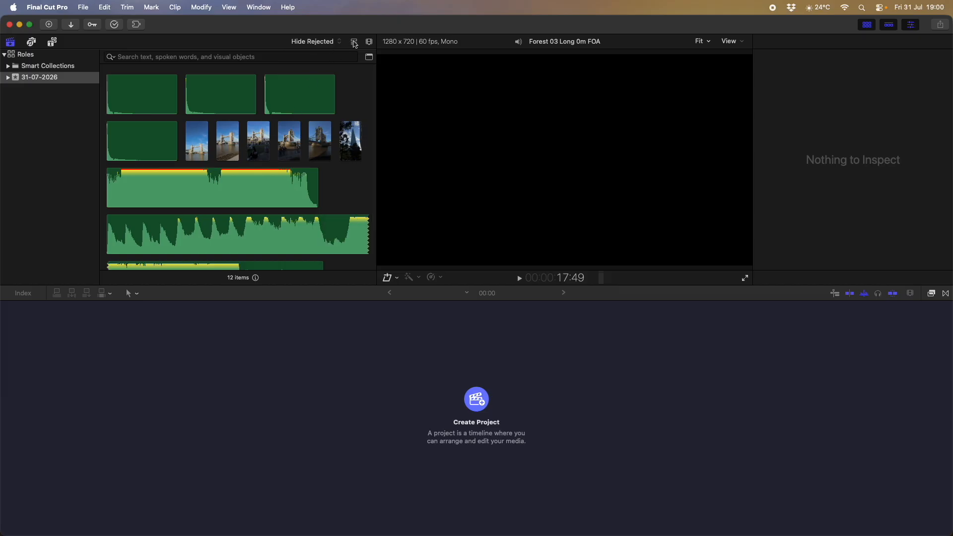
Show the event's clips in list view and narrow the Name column.
click(354, 42)
click(355, 44)
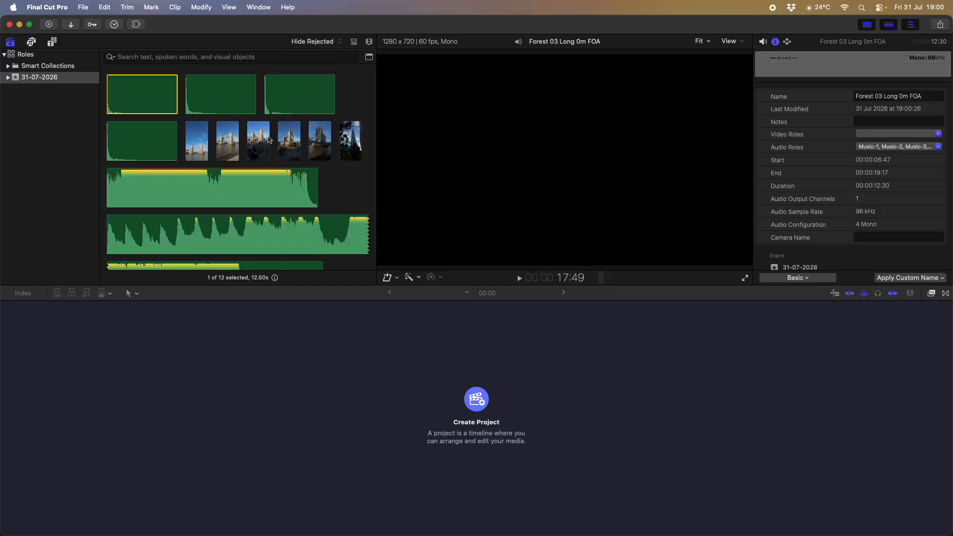
scroll(269, 140, down, 5)
scroll(269, 141, up, 5)
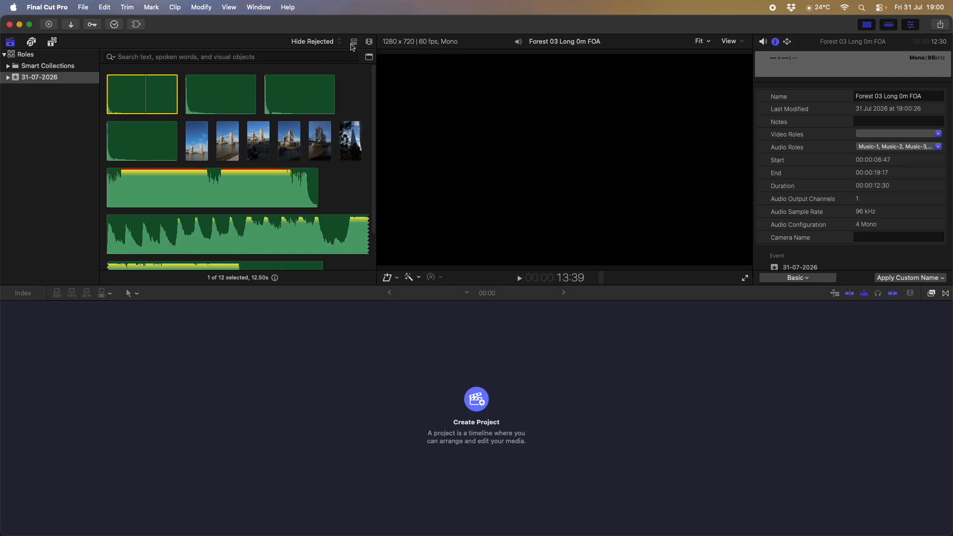
click(354, 41)
scroll(266, 169, right, 2)
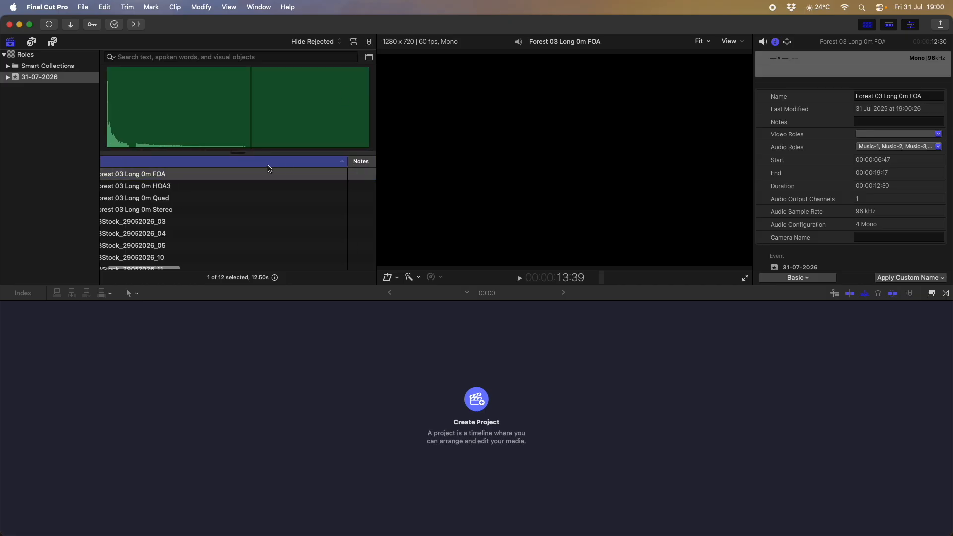
drag(342, 161, 200, 161)
Hide the inspector to widen the clip browser, and place the Video Roles and Audio Roles columns directly after Notes.
click(909, 25)
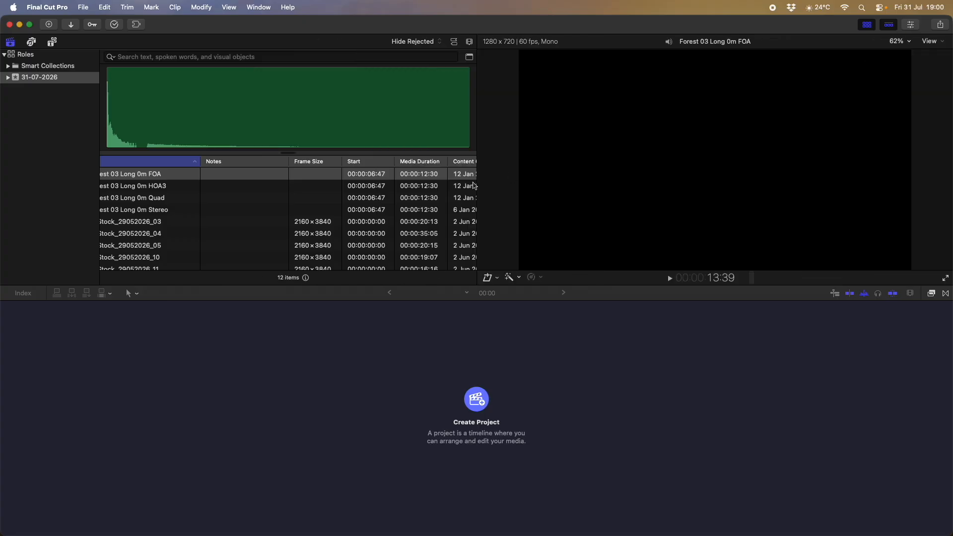
drag(477, 187, 588, 181)
scroll(535, 198, right, 3)
drag(509, 161, 122, 160)
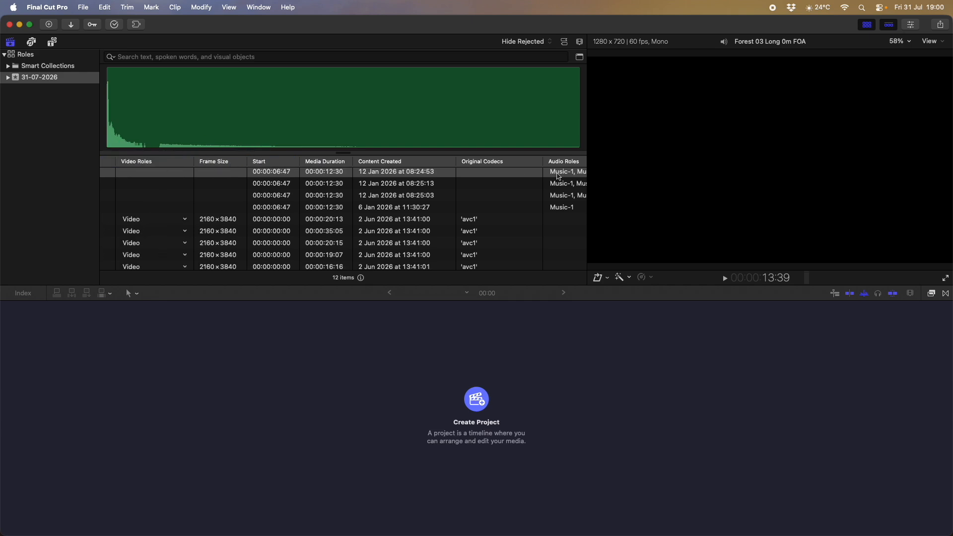
drag(565, 161, 257, 159)
scroll(277, 182, left, 4)
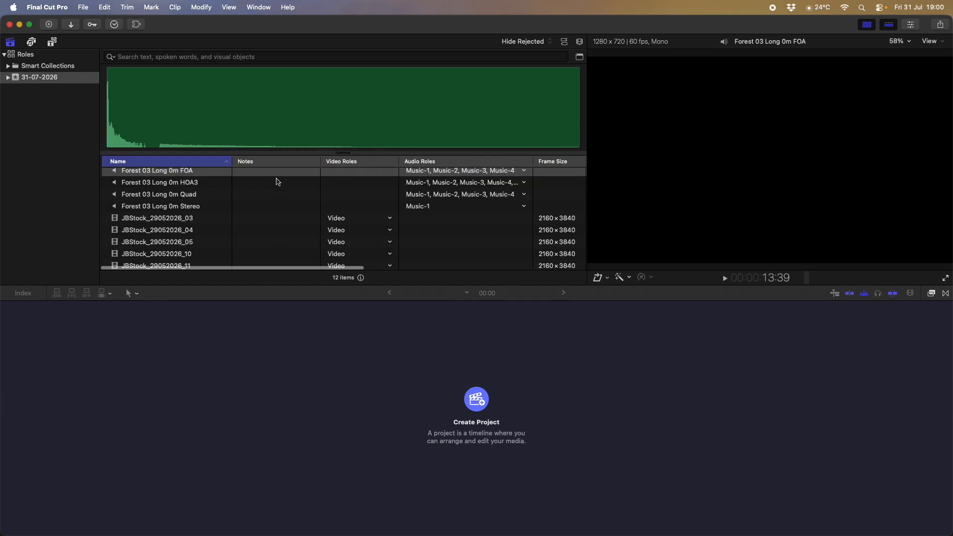
scroll(293, 198, up, 1)
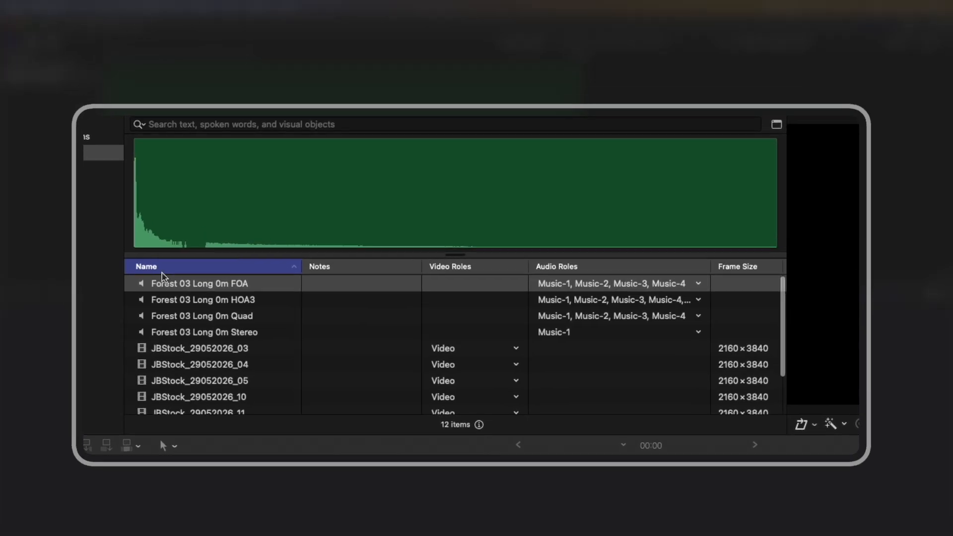
Assign the Effects audio role to the four Forest 03 Long 0m clips: FOA, HOA3, Quad and Stereo.
click(174, 284)
click(185, 300)
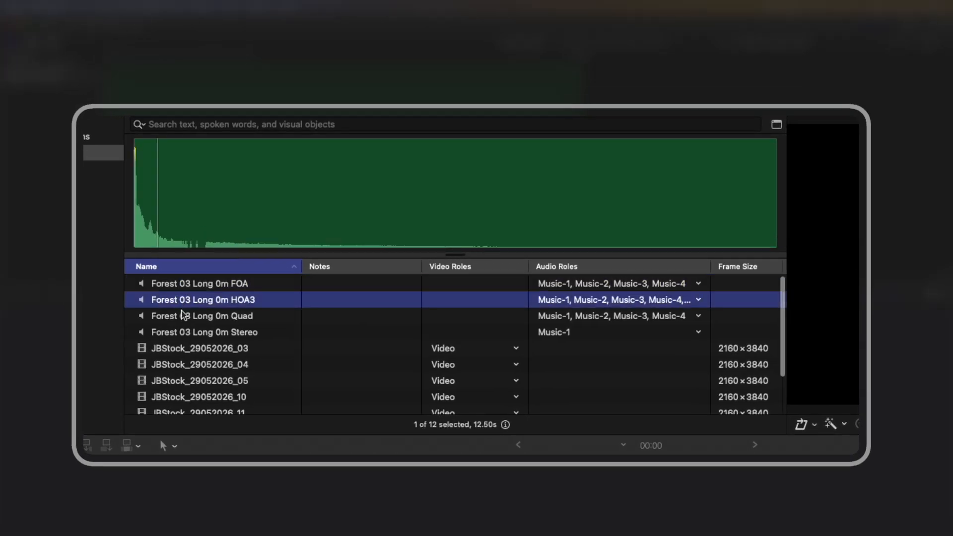
click(184, 316)
click(174, 286)
click(177, 300)
click(177, 317)
click(183, 332)
shift+click(185, 316)
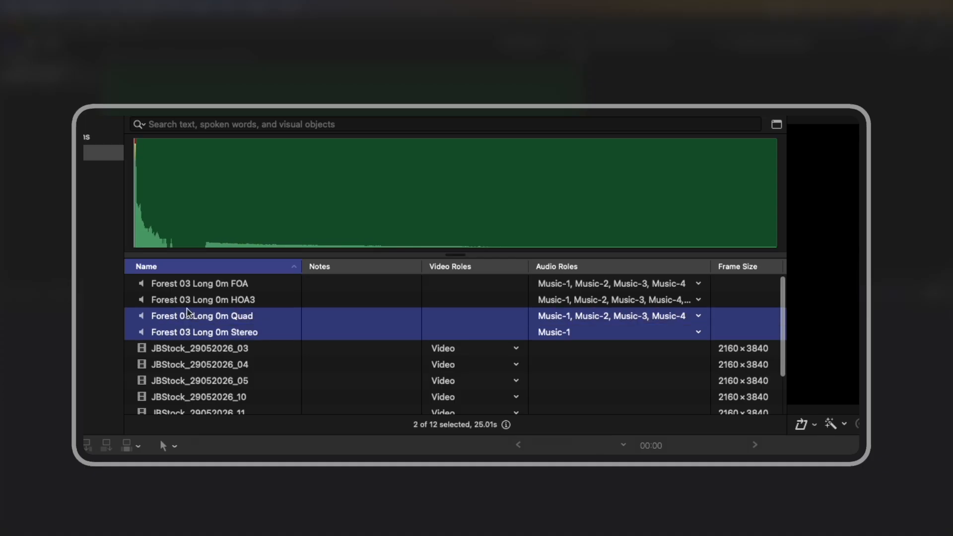
shift+click(196, 300)
shift+click(200, 285)
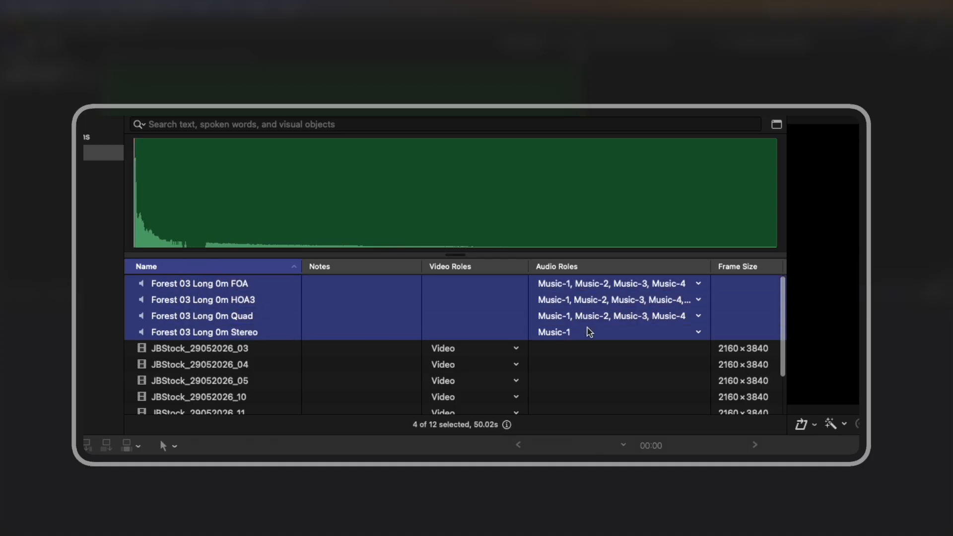
click(698, 287)
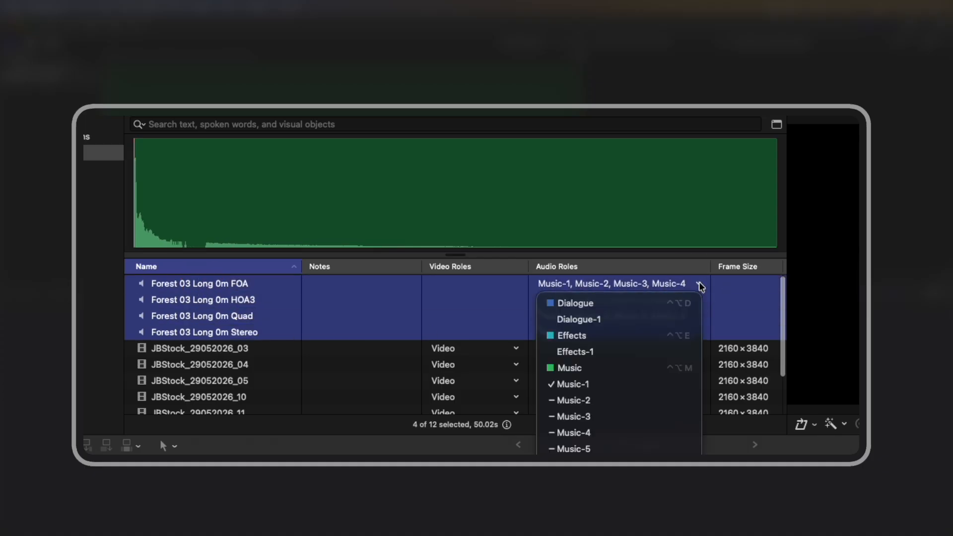
click(572, 343)
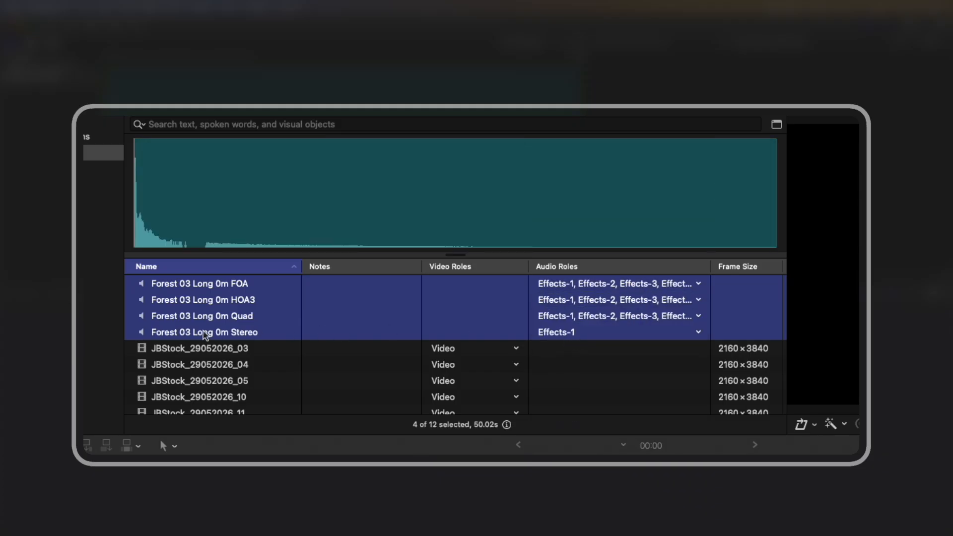
Apply the Effects audio role once more to the four selected Forest clips, using the clips' own Assign Audio Roles command.
right_click(204, 332)
mouse_move(271, 408)
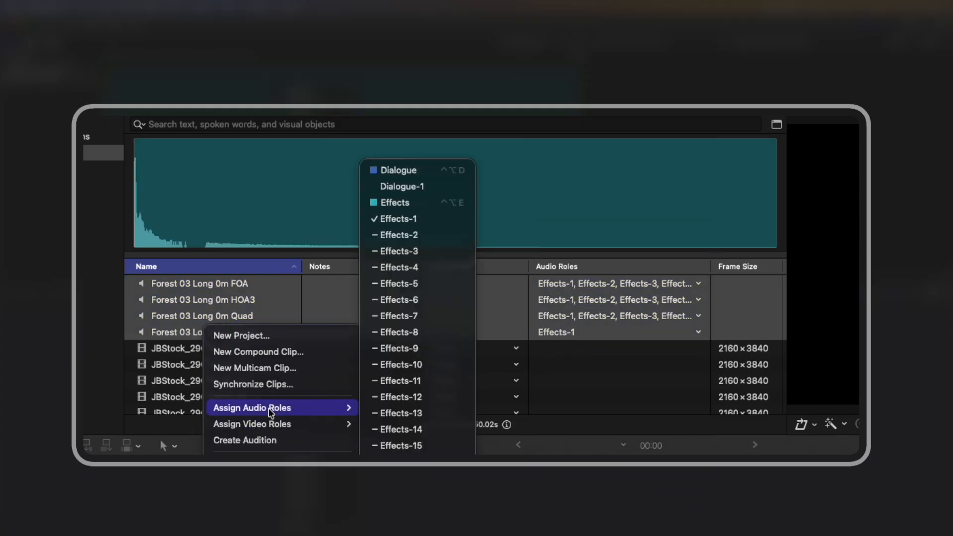
click(408, 203)
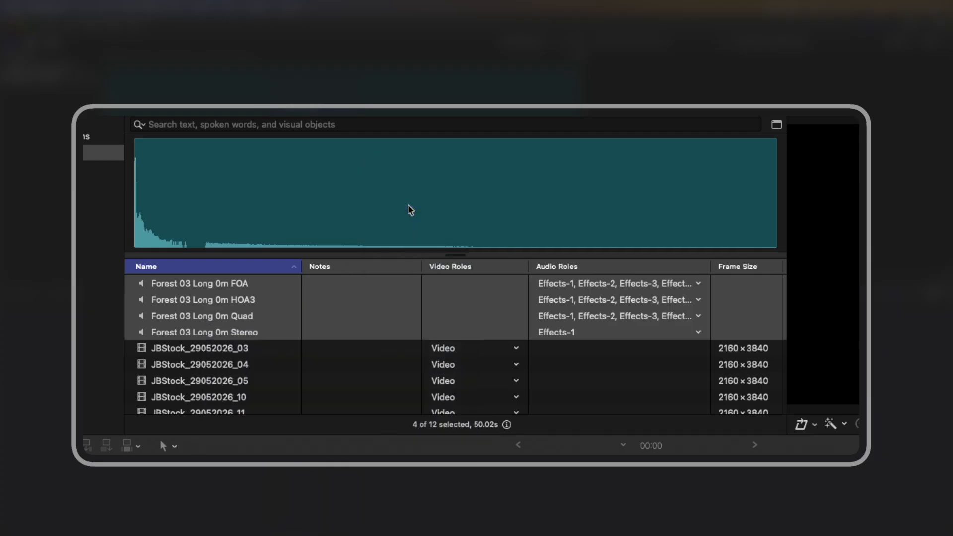
Select the BEERTIME and The Warriors Blade tracks together and check their audio roles.
scroll(366, 343, down, 5)
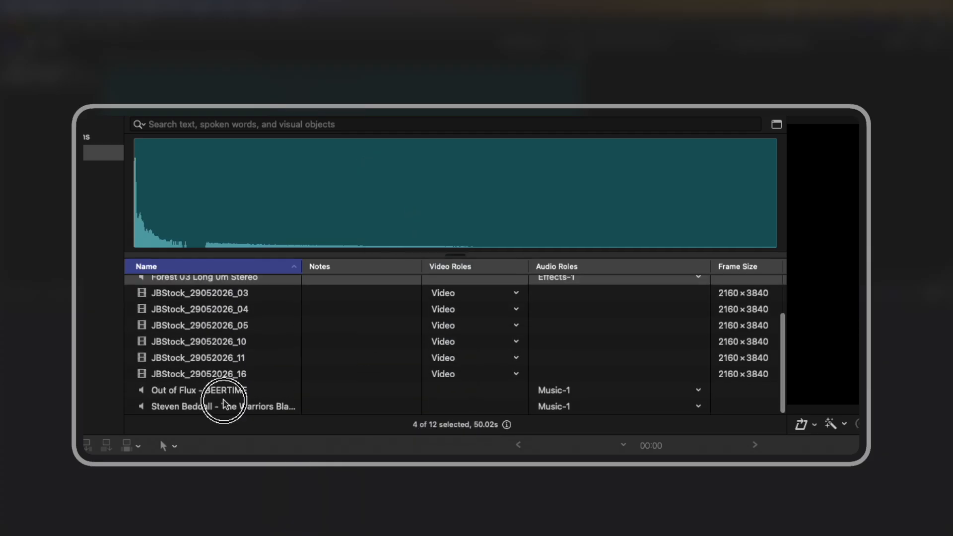
click(223, 405)
click(224, 393)
shift+click(228, 406)
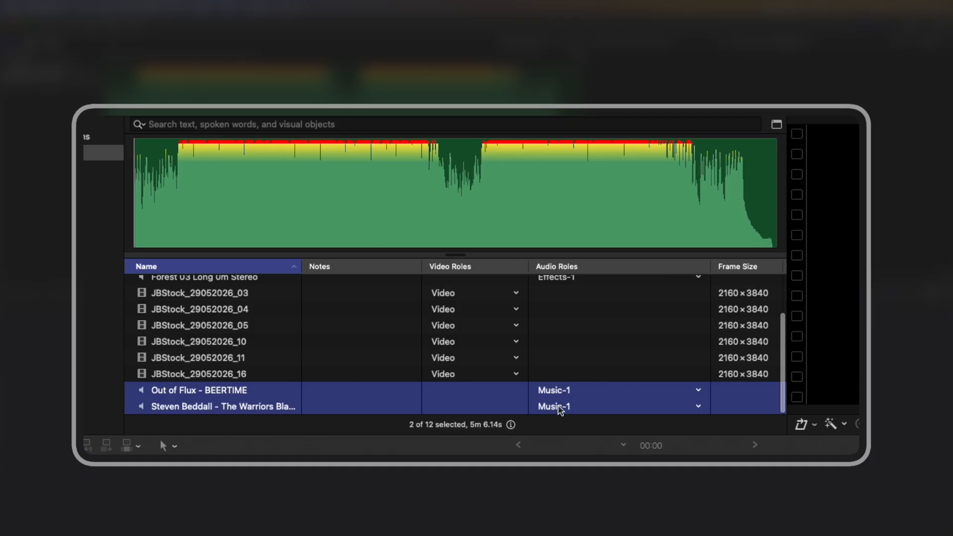
Check which role assignment commands are offered for the JBStock_29052026_16 video clip, and review the roles in the clip list.
click(160, 378)
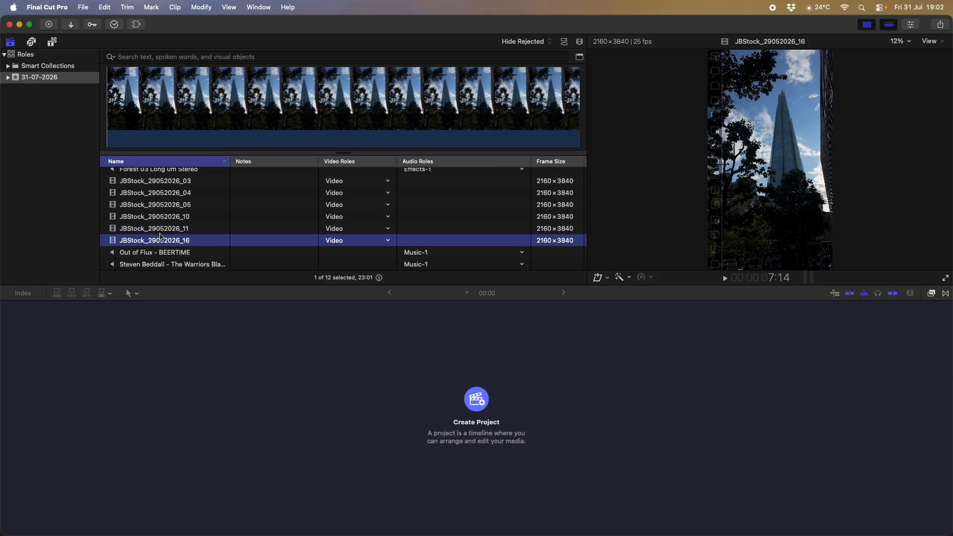
right_click(169, 238)
mouse_move(271, 312)
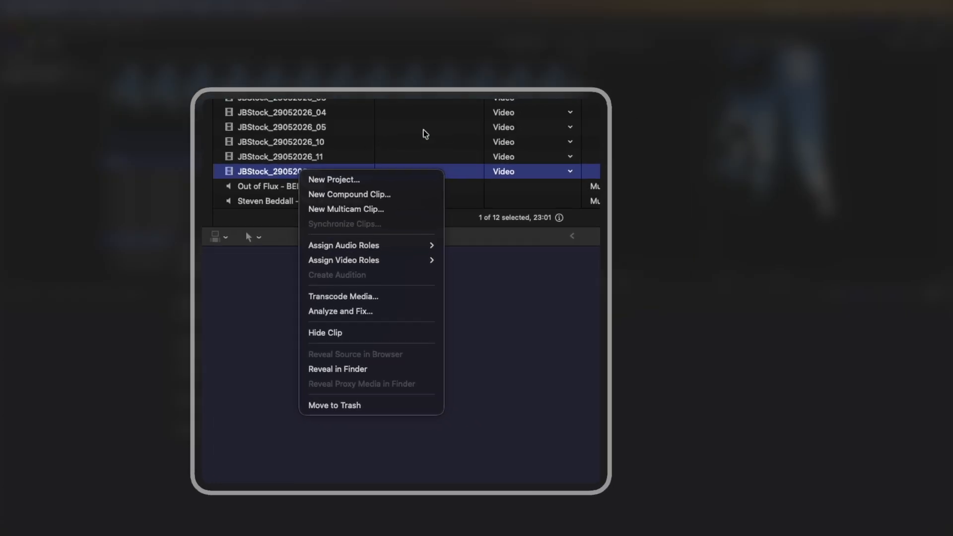
click(425, 134)
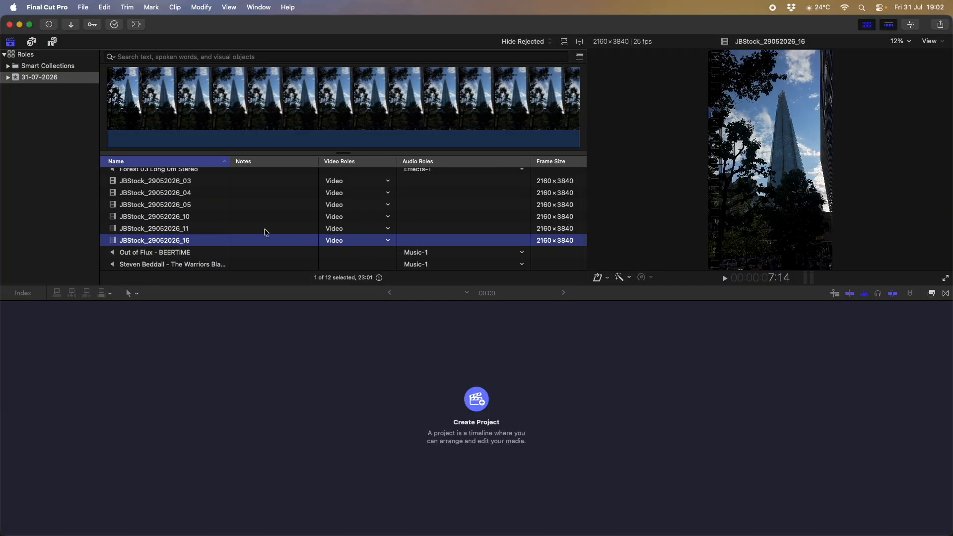
scroll(266, 232, up, 5)
scroll(266, 233, down, 5)
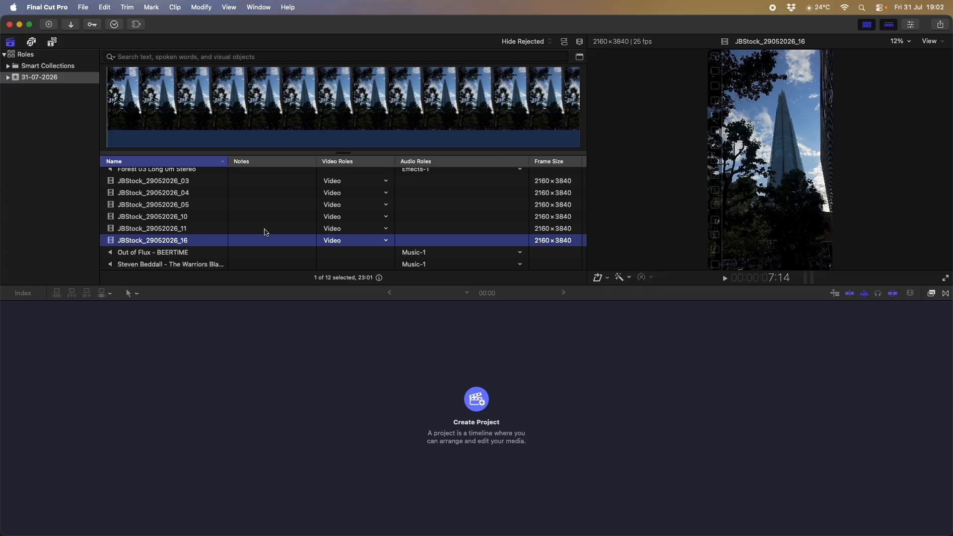
scroll(266, 233, up, 3)
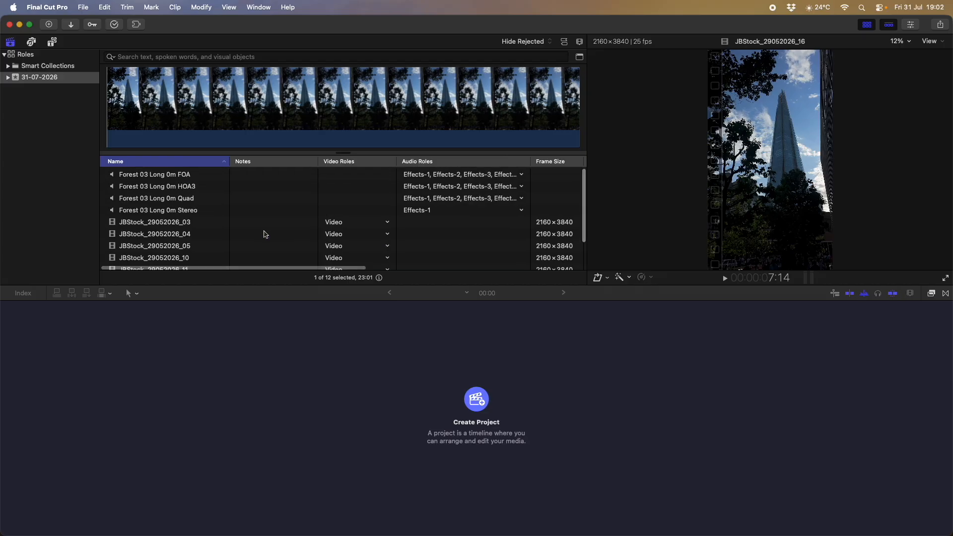
Add an audio role named Library Music to the library's roles and apply the change.
click(202, 8)
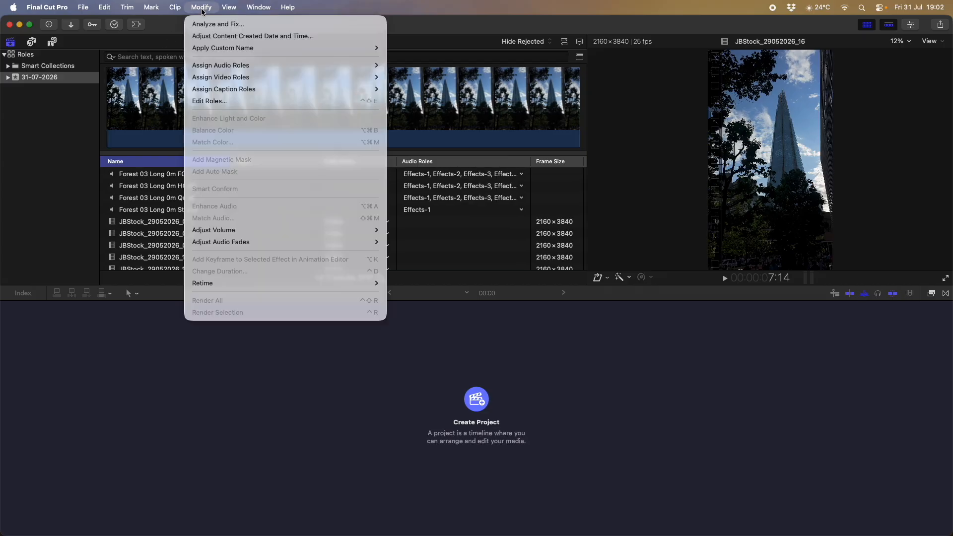
click(208, 100)
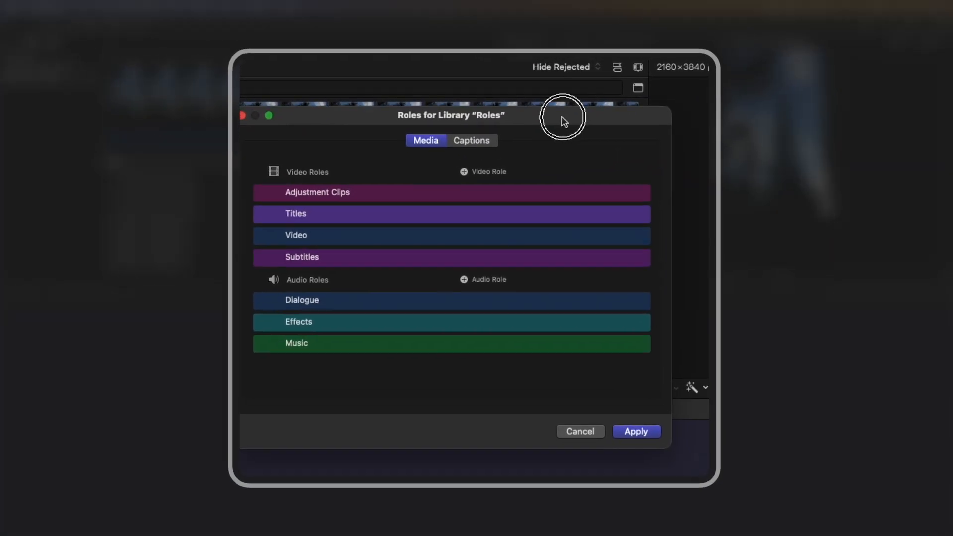
drag(562, 117, 561, 109)
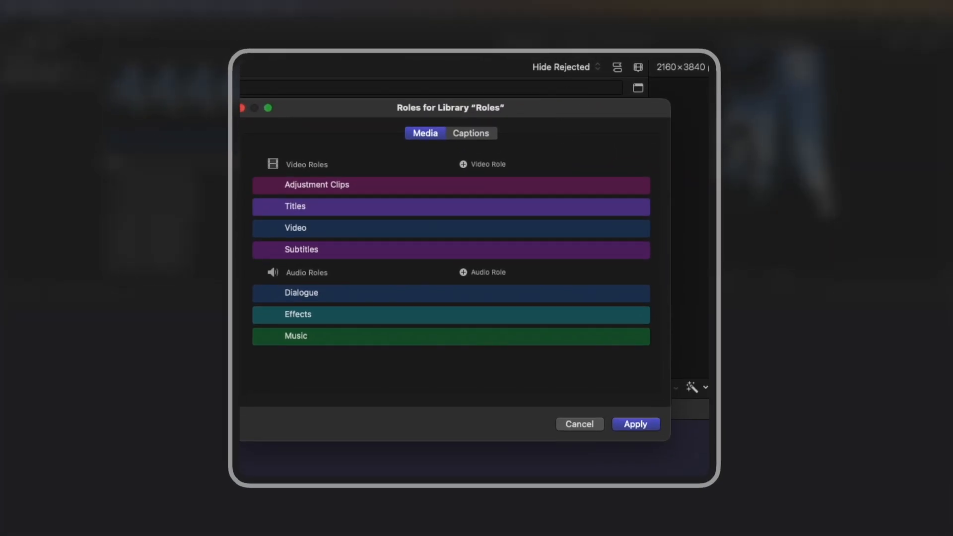
drag(666, 441, 706, 492)
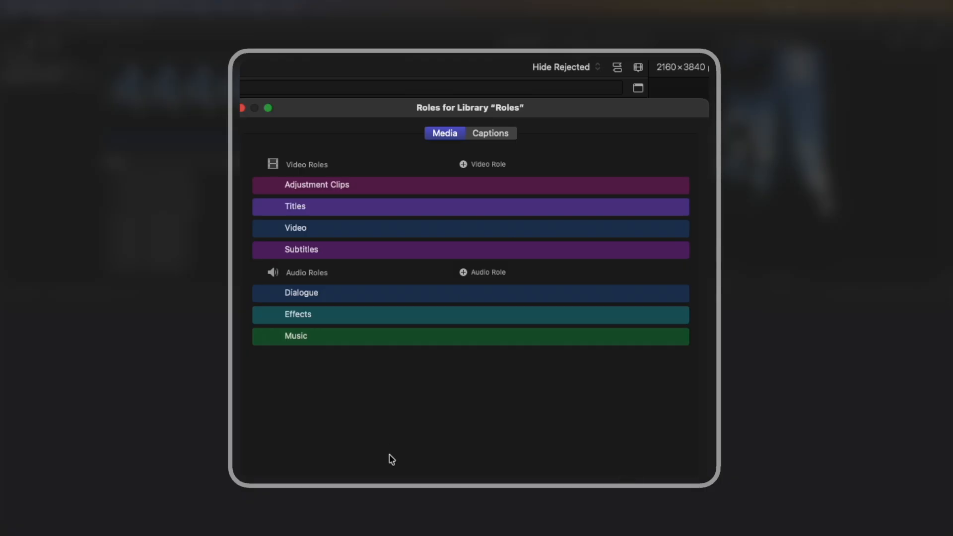
click(462, 272)
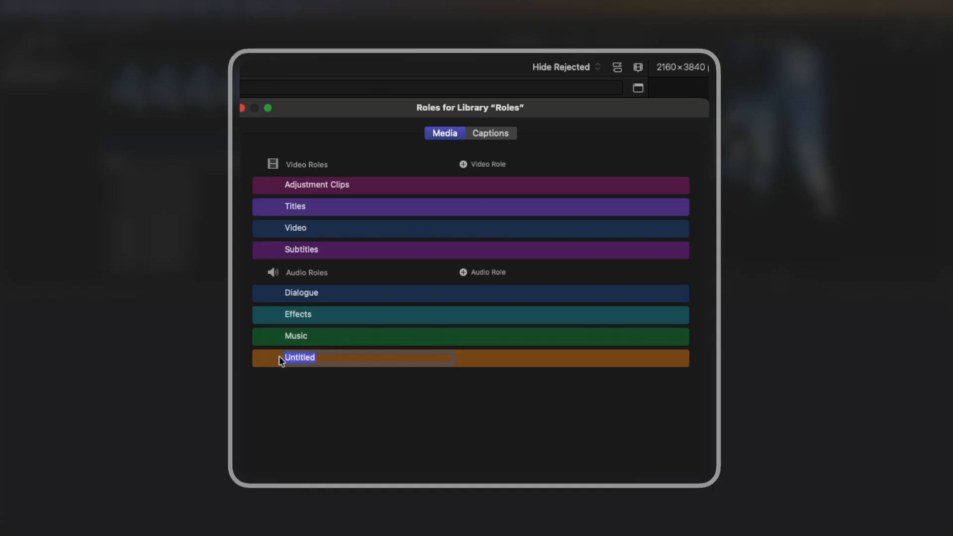
text(Library Music)
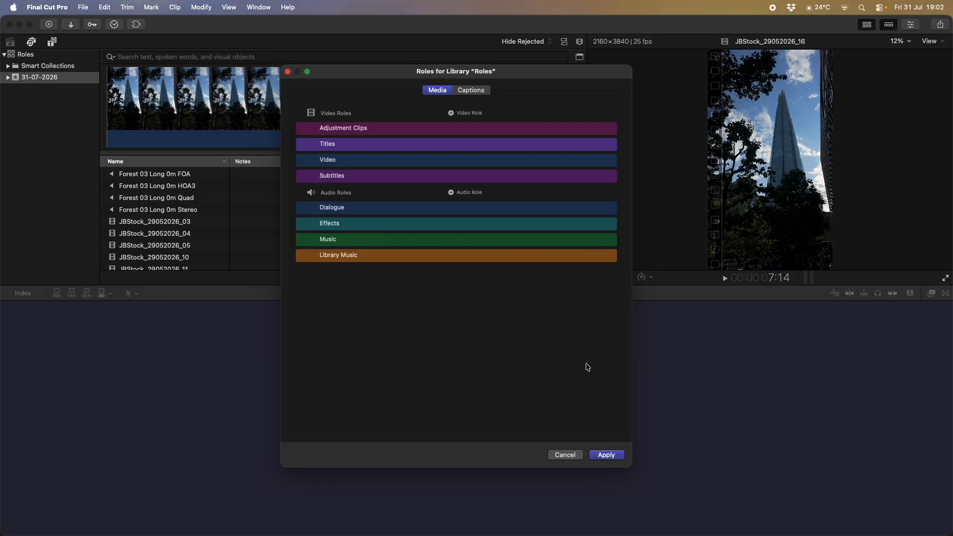
click(616, 456)
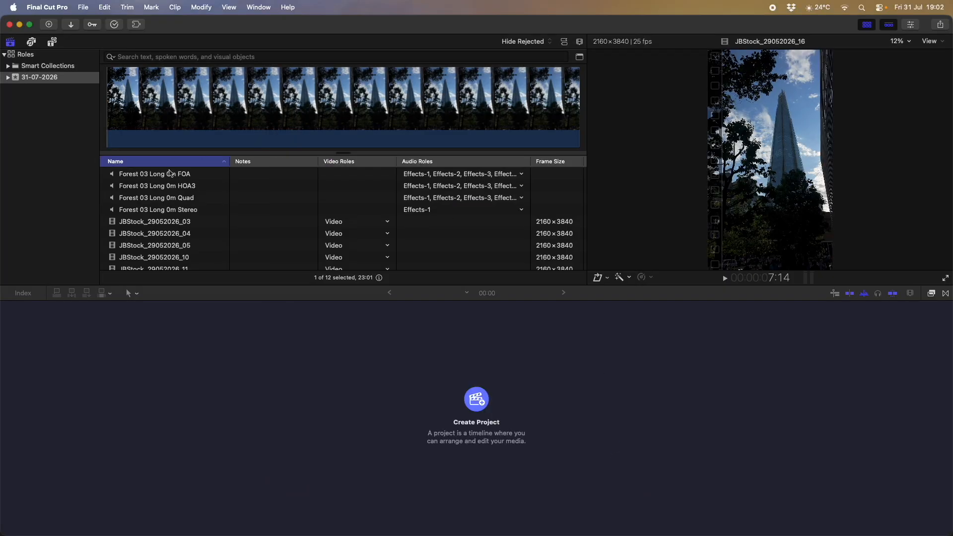
Assign the Library Music audio role to the BEERTIME and The Warriors Blade tracks.
scroll(217, 234, down, 2)
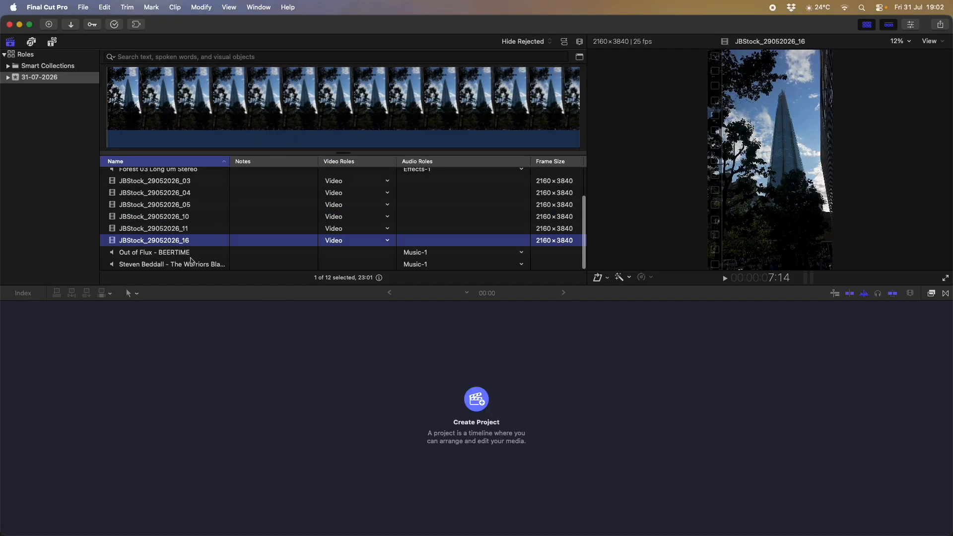
click(191, 254)
shift+click(195, 265)
right_click(197, 262)
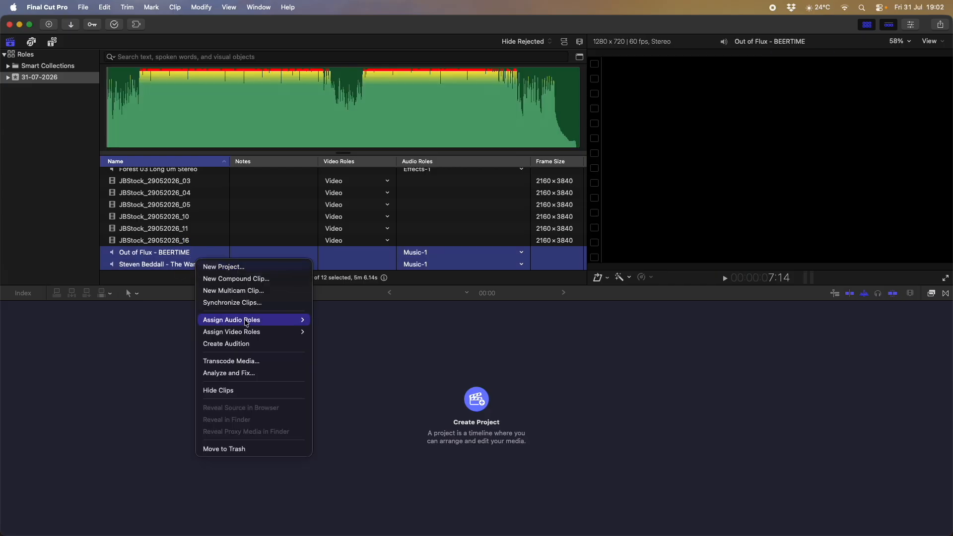
mouse_move(247, 323)
key(Escape)
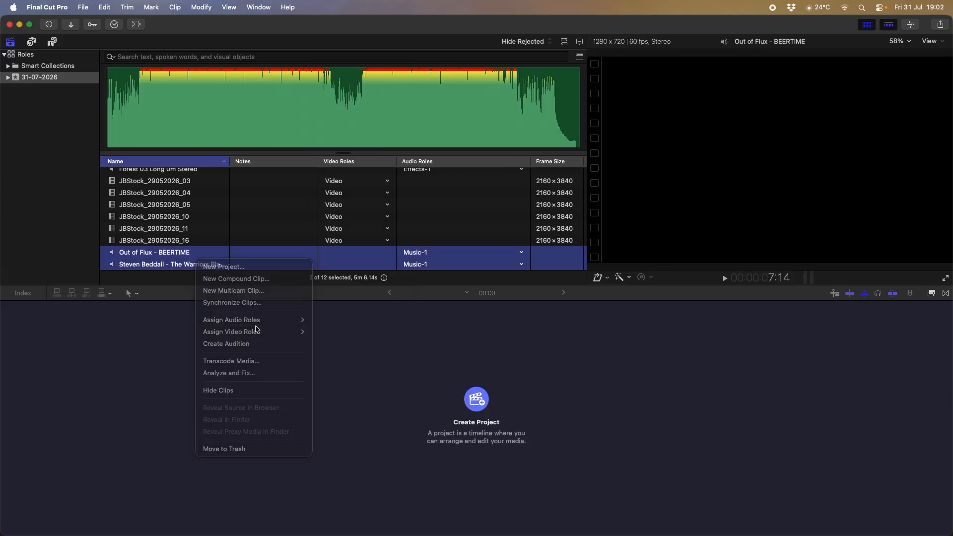
scroll(235, 249, down, 1)
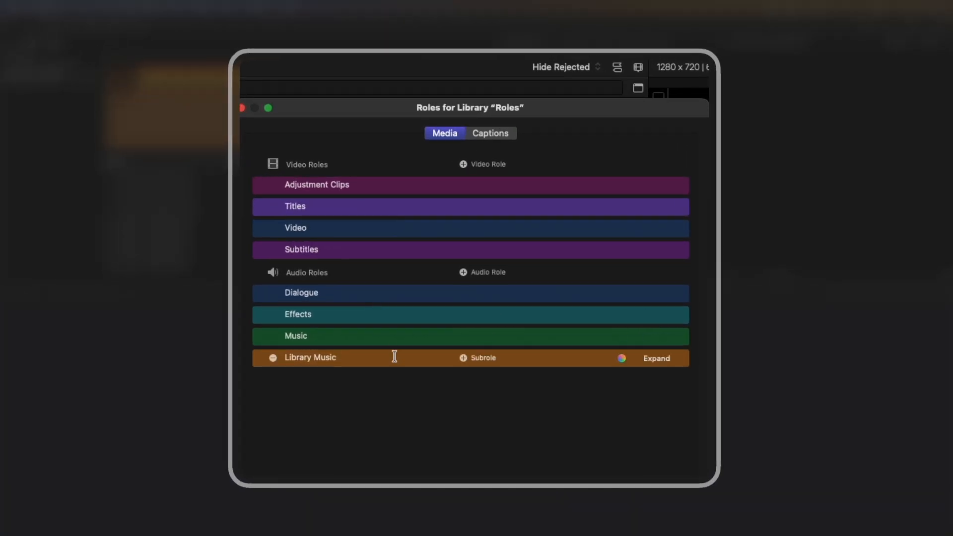
Add a subrole named Artlist to the Library Music audio role and apply the change.
click(622, 358)
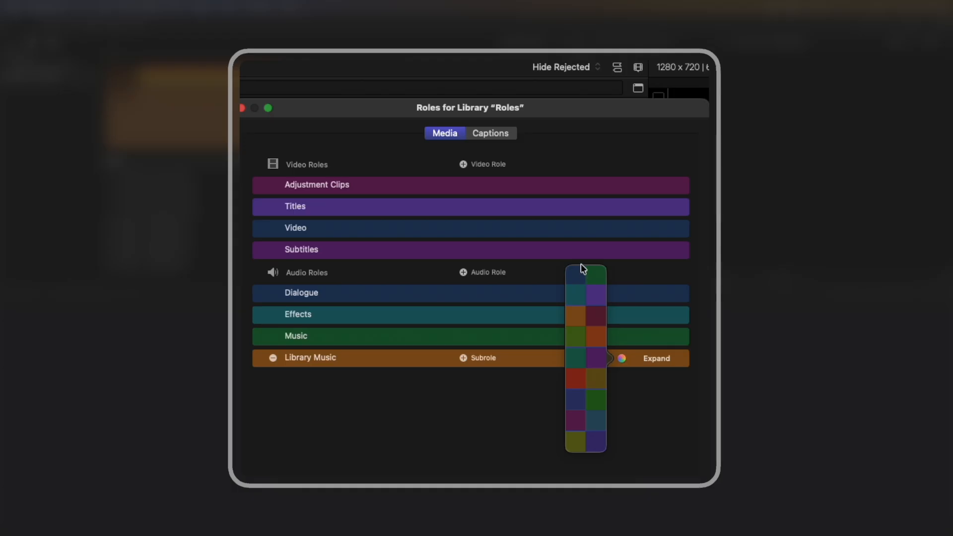
click(542, 447)
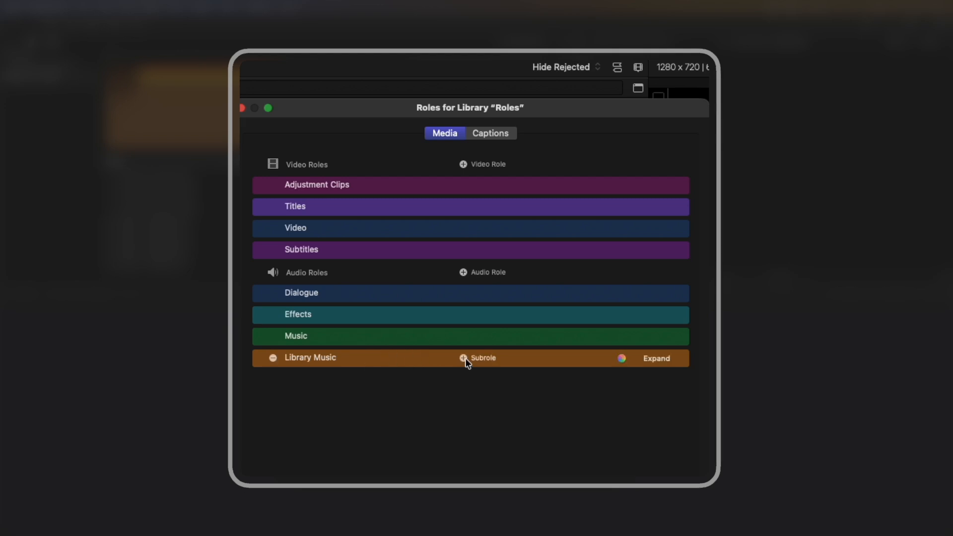
click(463, 358)
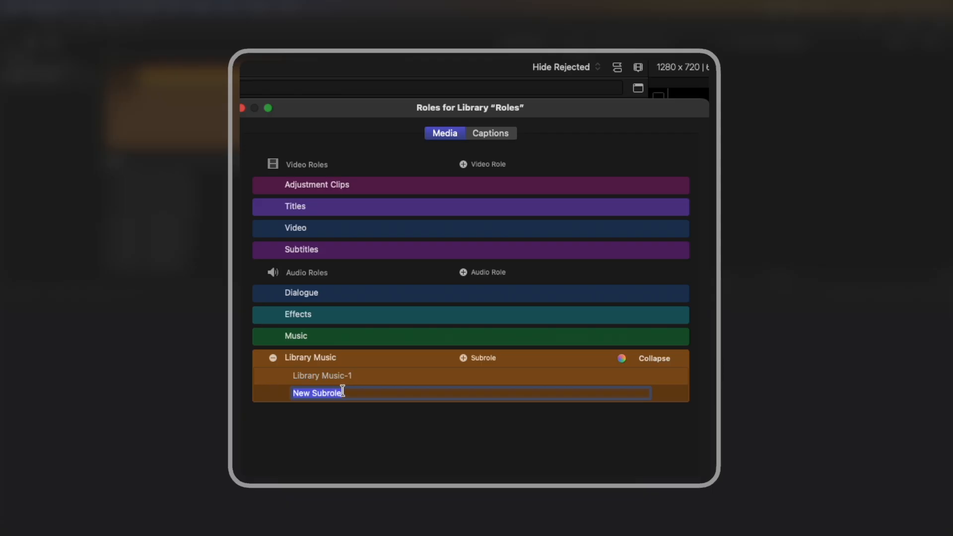
drag(350, 392, 287, 396)
text(Artlist)
key(Return)
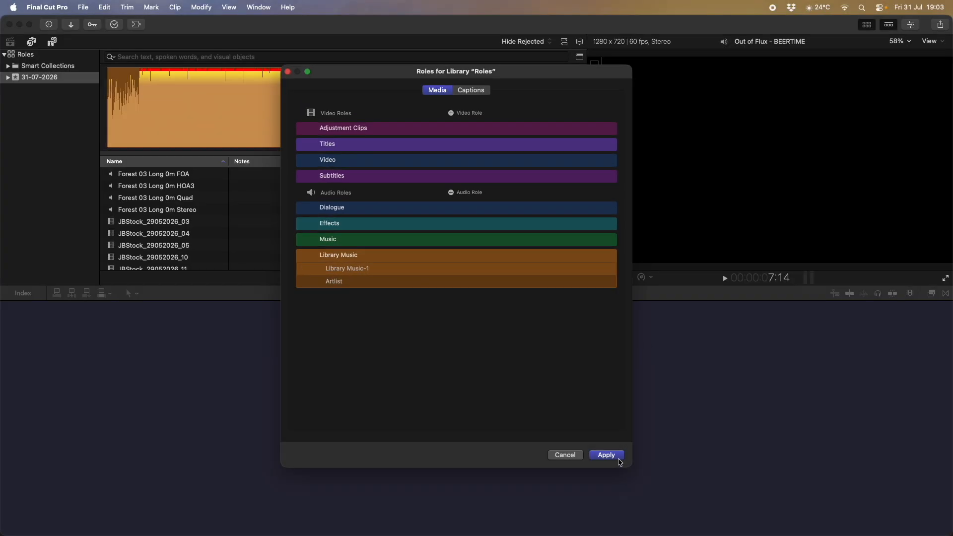
click(606, 454)
Assign the Artlist audio subrole to the selected BEERTIME and The Warriors Blade tracks.
scroll(264, 239, down, 3)
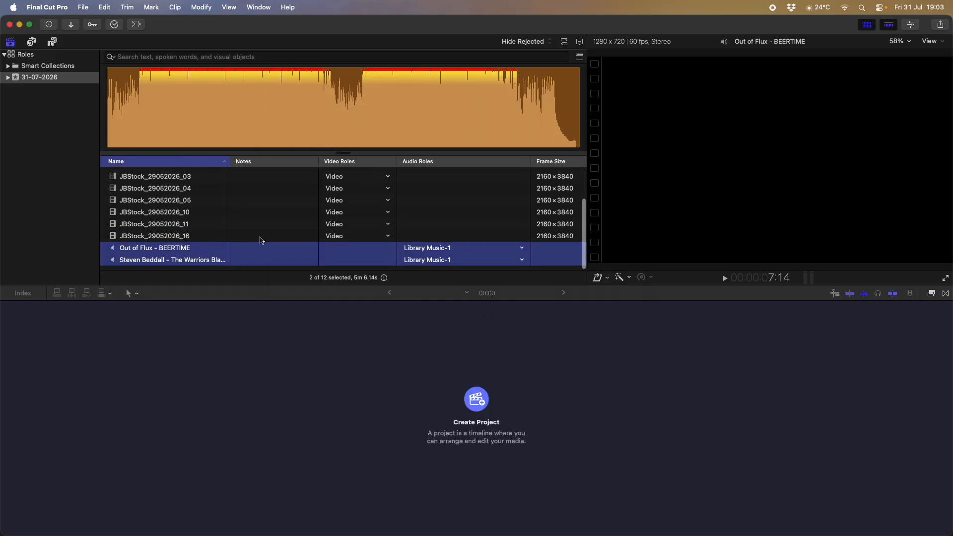
right_click(218, 252)
mouse_move(298, 308)
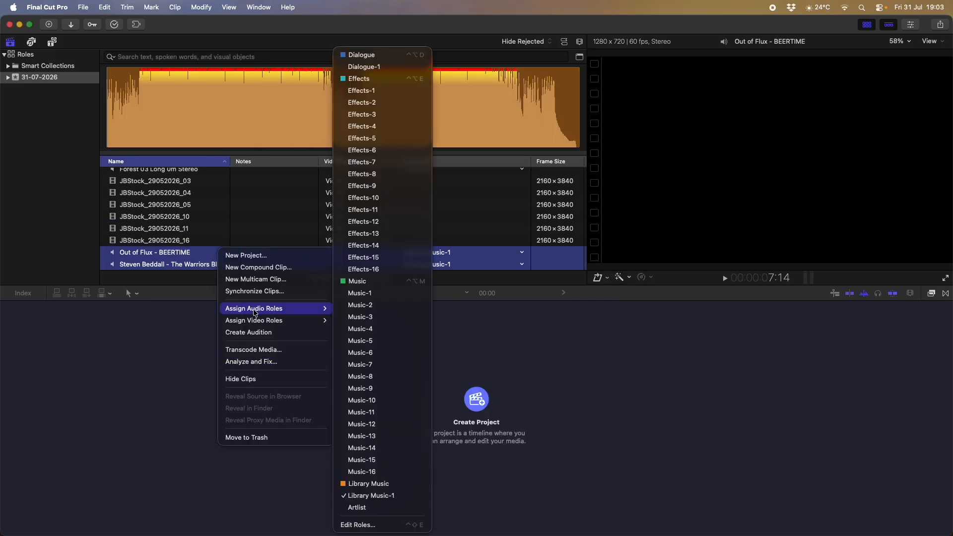
click(364, 508)
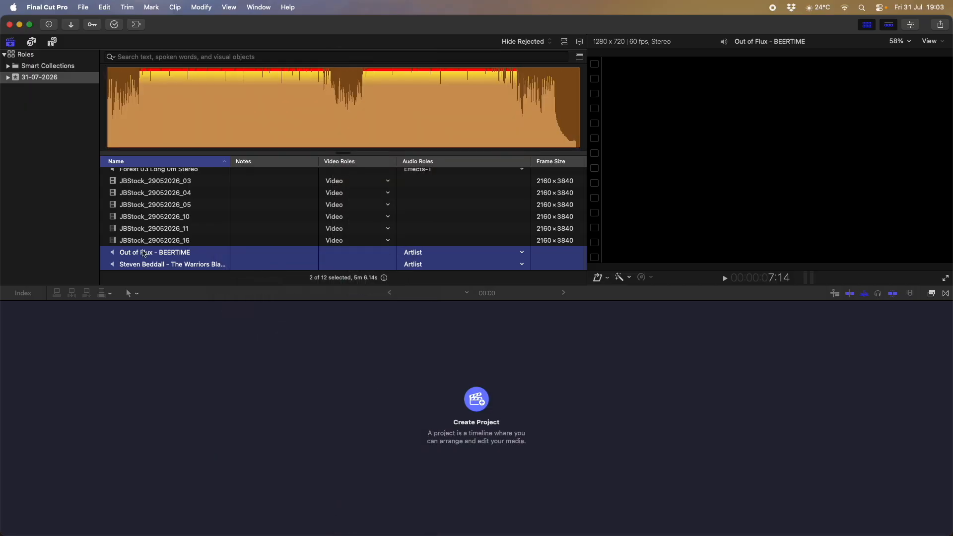
Add a subrole named Boom Library to the Effects audio role in the library's roles and apply the change.
click(214, 102)
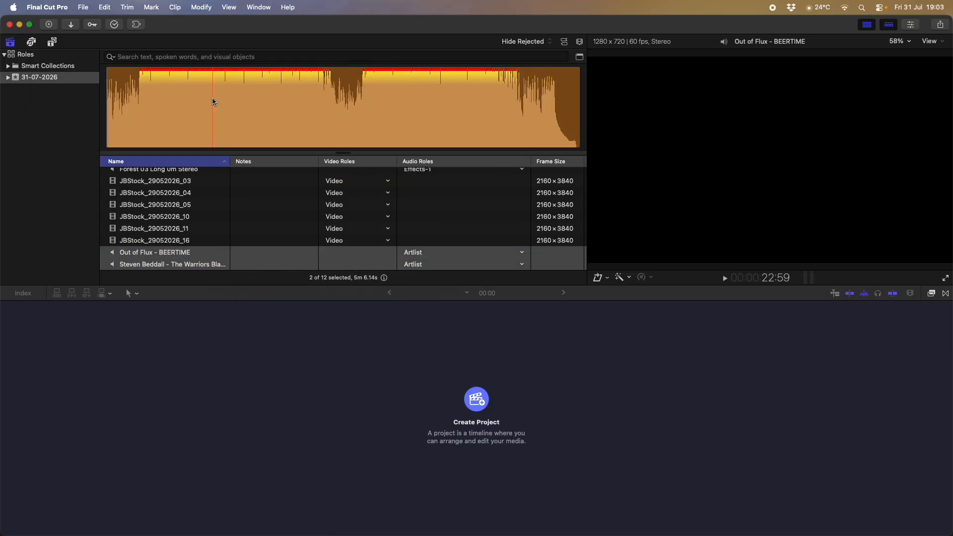
scroll(252, 253, up, 2)
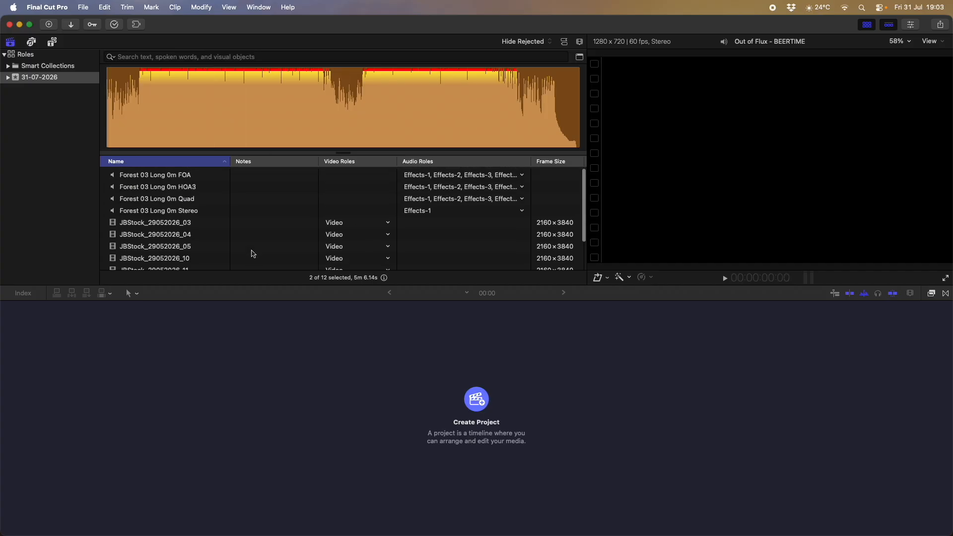
click(251, 245)
click(201, 7)
click(210, 101)
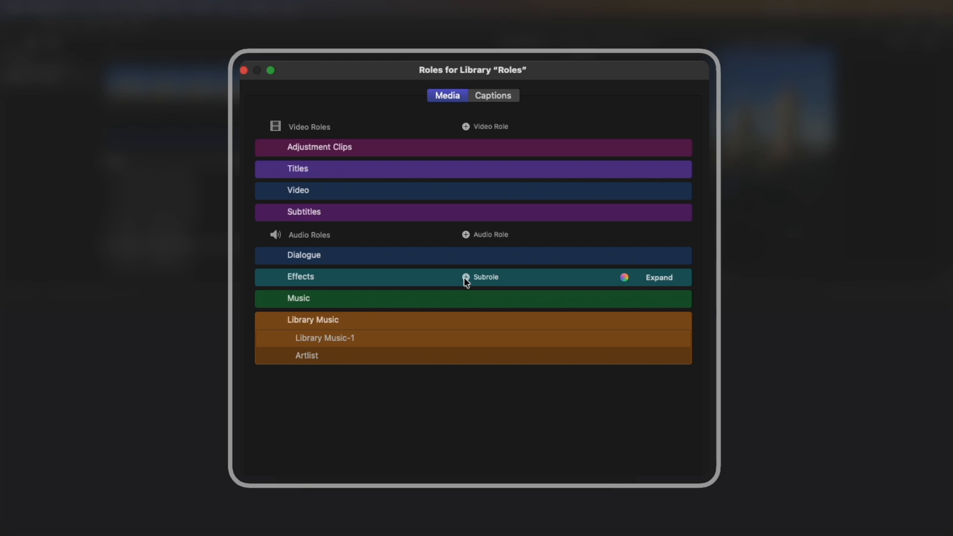
click(465, 277)
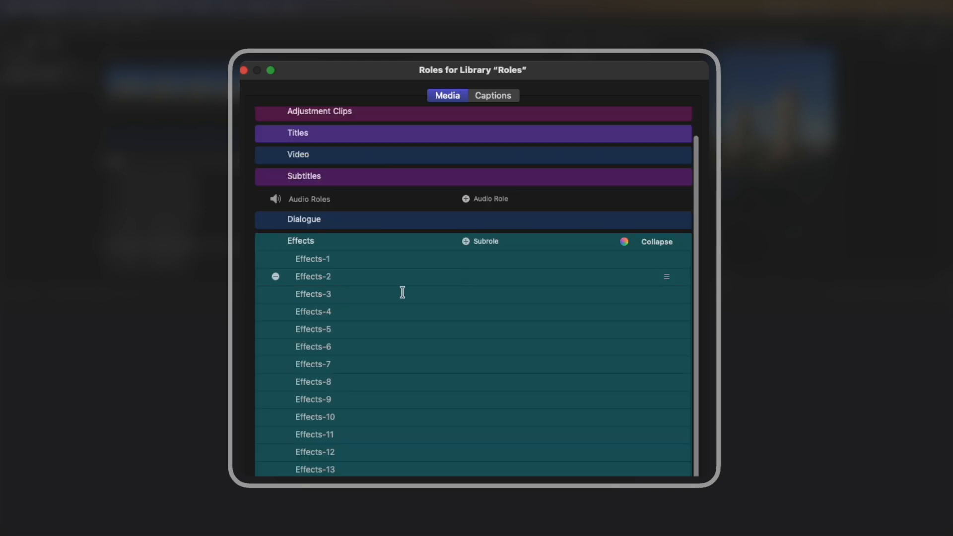
drag(353, 454, 286, 454)
text(Boo)
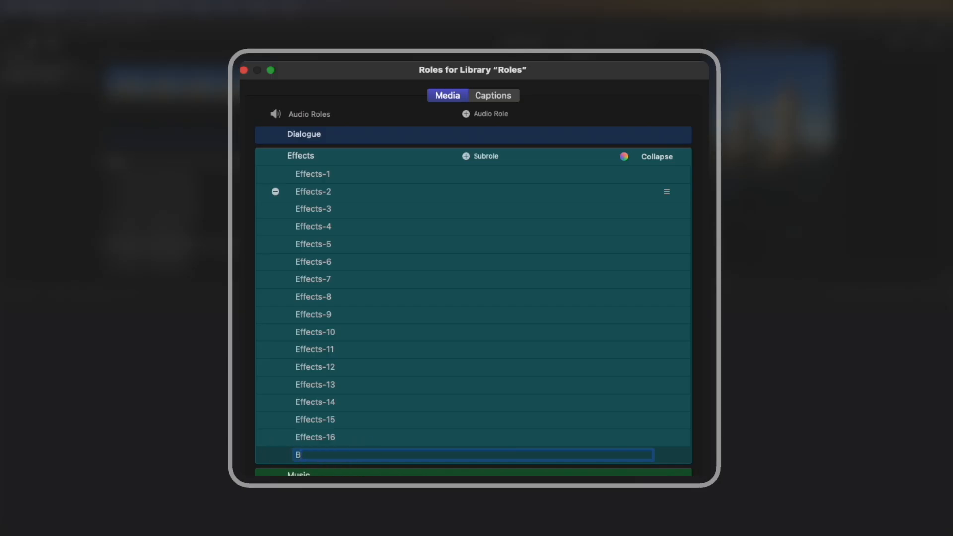
text(m Library)
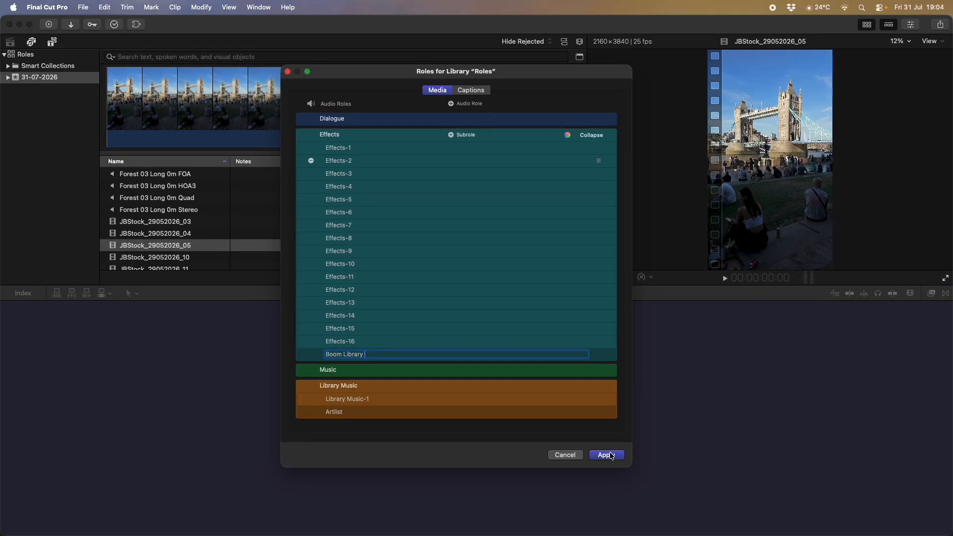
click(611, 456)
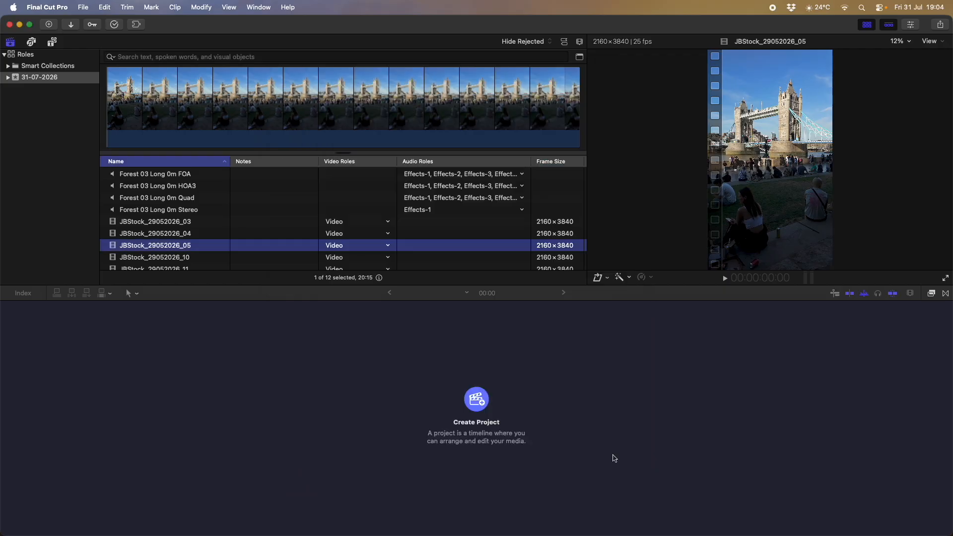
Assign the Boom Library audio subrole to all four Forest 03 Long 0m clips.
drag(202, 210, 204, 178)
right_click(203, 177)
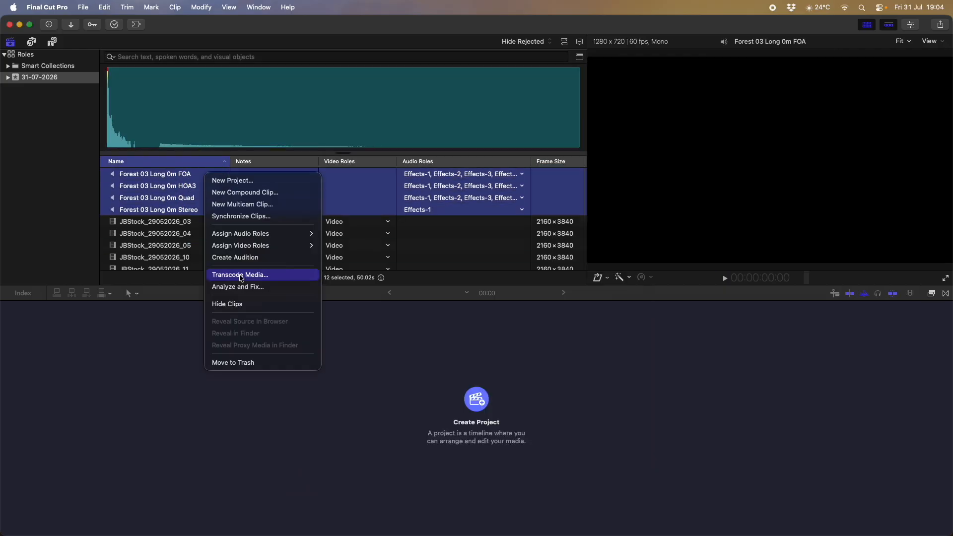
mouse_move(259, 234)
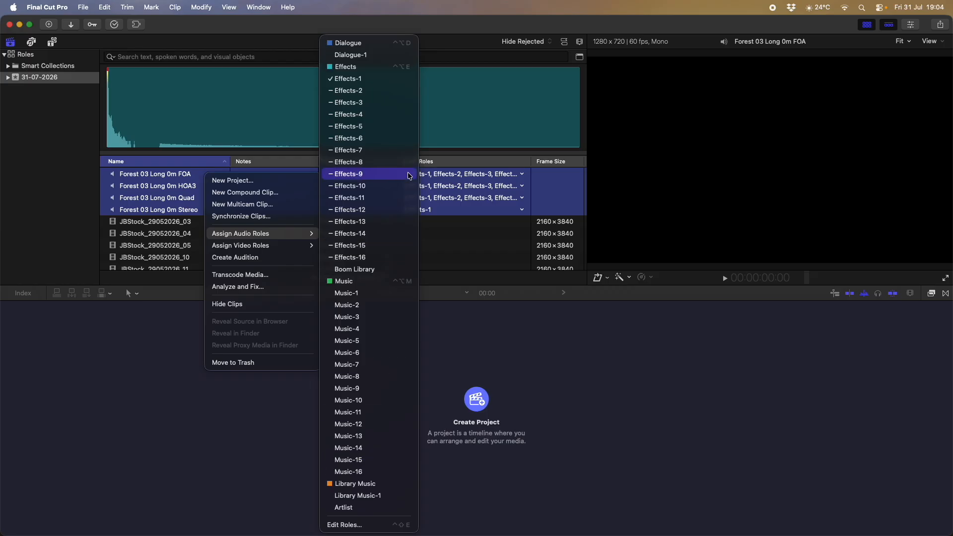
click(375, 270)
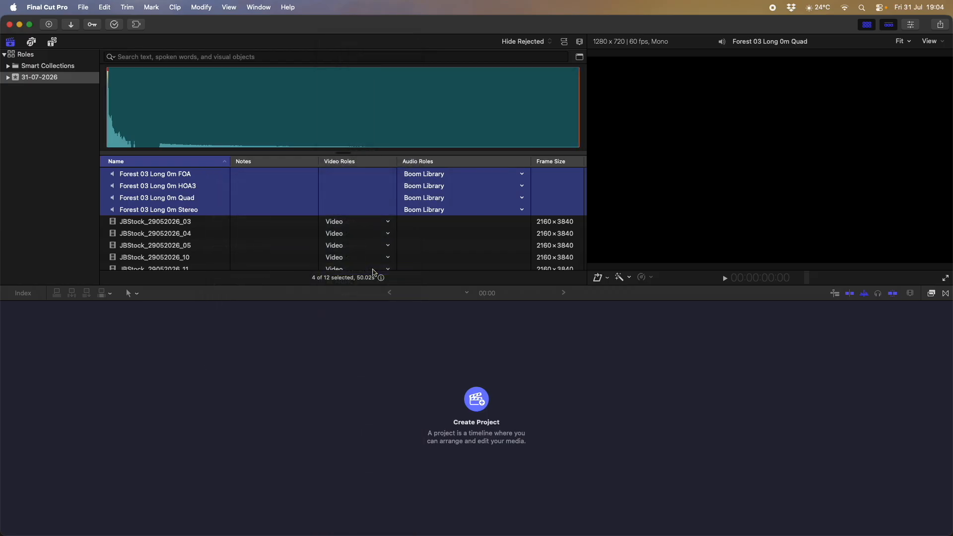
Open the library's role editor and add a subrole named English to the Subtitles video role.
click(213, 7)
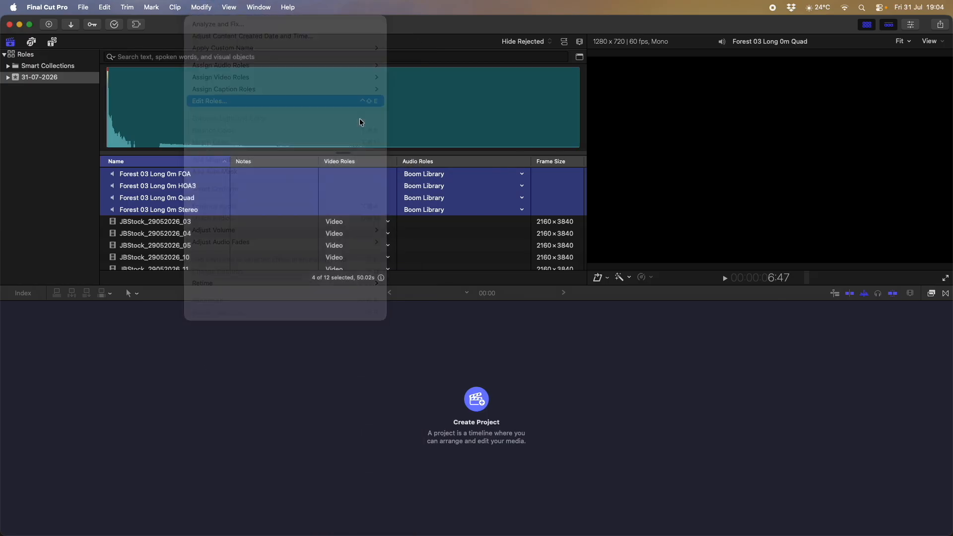
click(223, 101)
drag(517, 71, 501, 66)
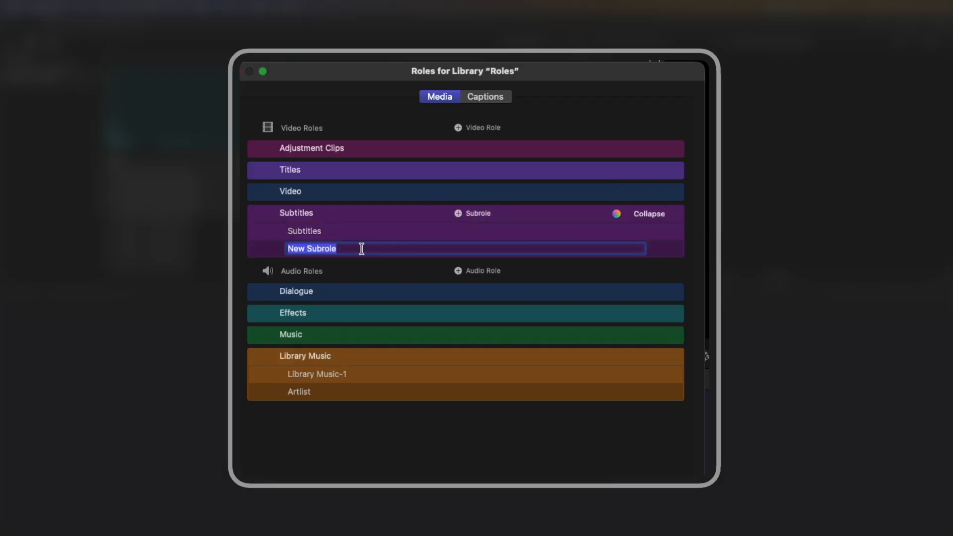
drag(362, 249, 281, 247)
text(Engl)
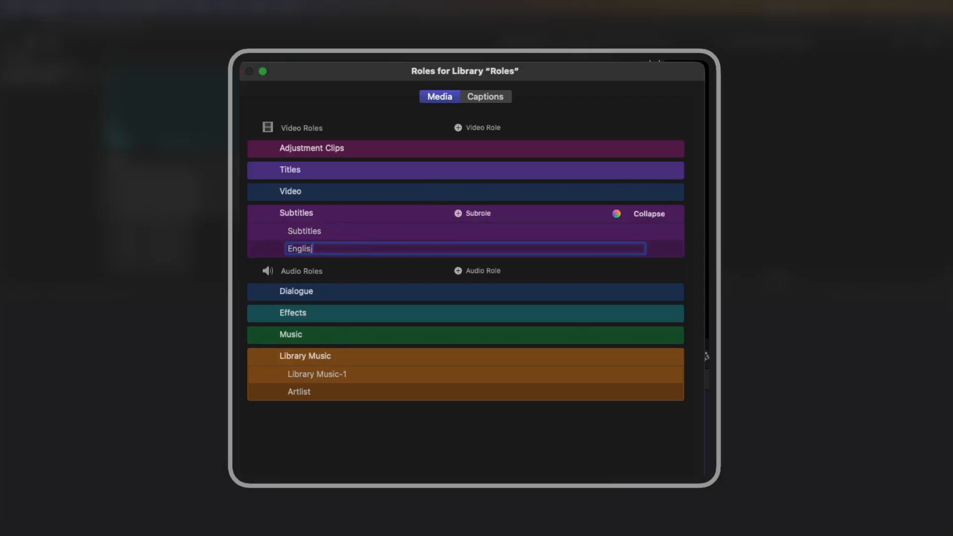
text(ish)
key(Return)
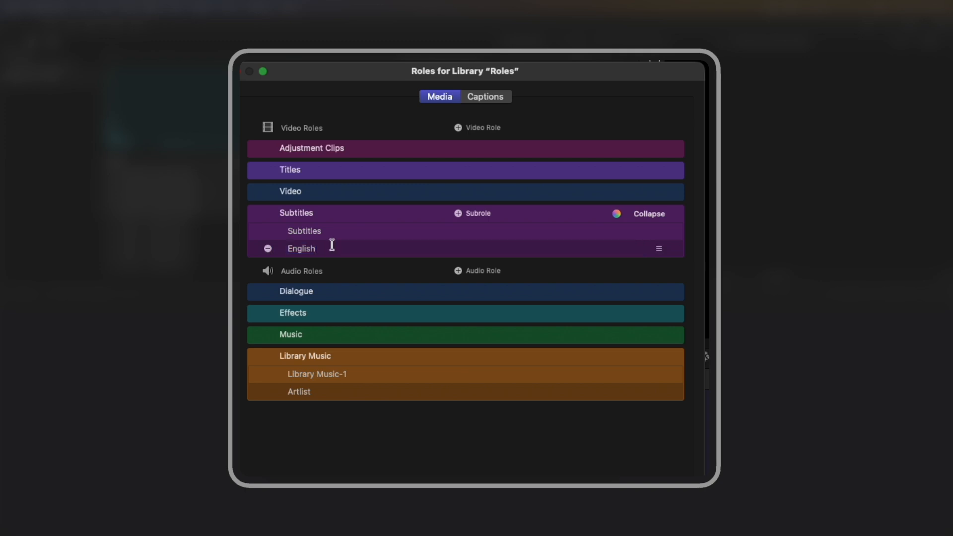
Add a second subrole named Chinese to the Subtitles video role.
click(457, 213)
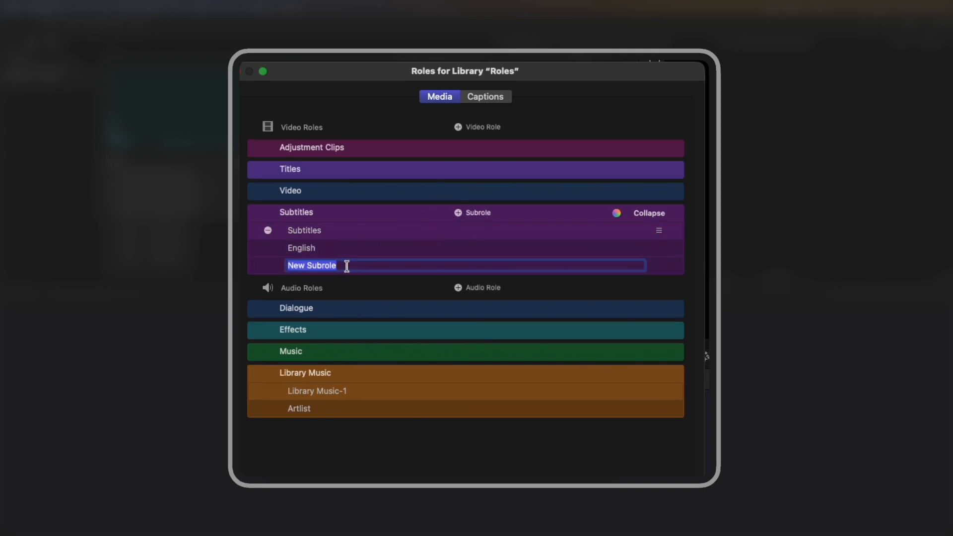
text(Chi)
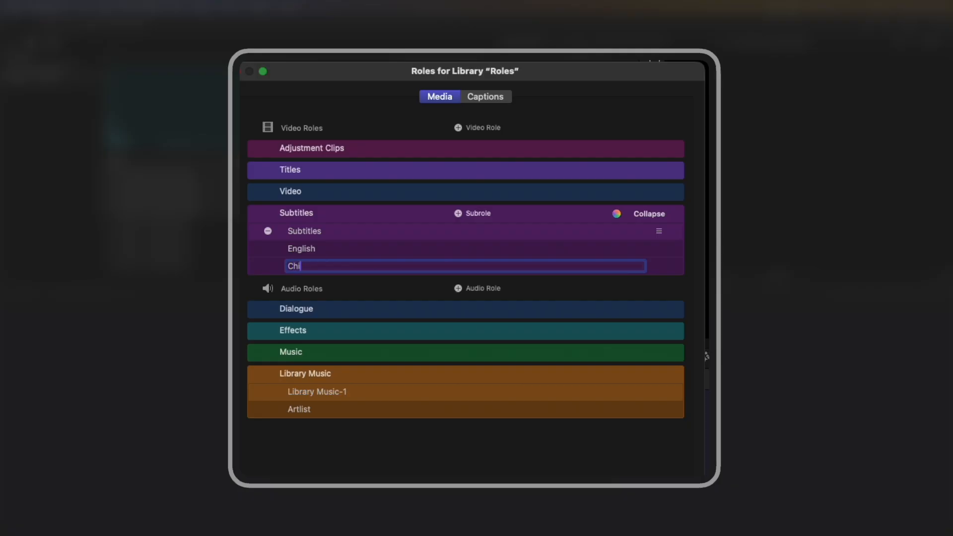
text(nese)
key(Return)
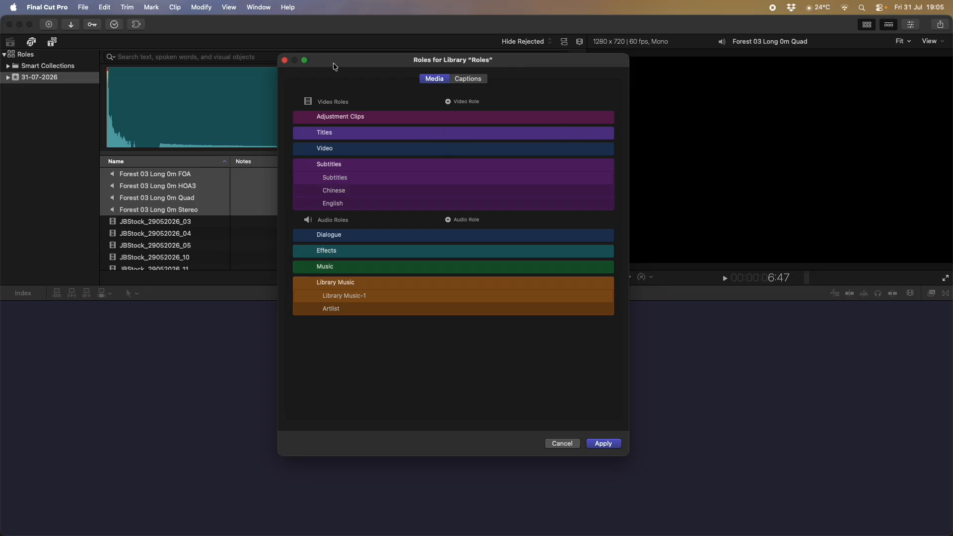
drag(335, 66, 331, 61)
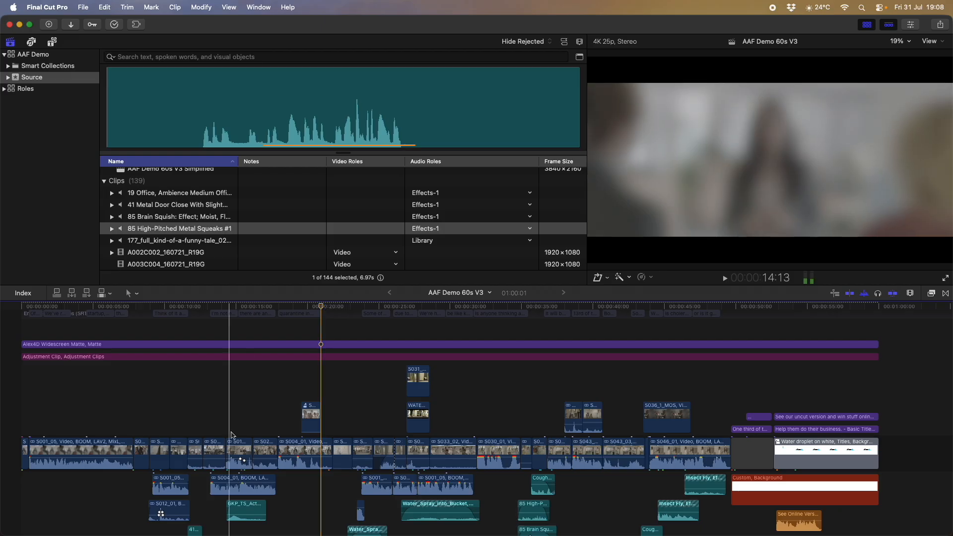
Examine the role colours and role names of the clips across all lanes of the AAF Demo 60s V3 timeline.
scroll(230, 414, down, 5)
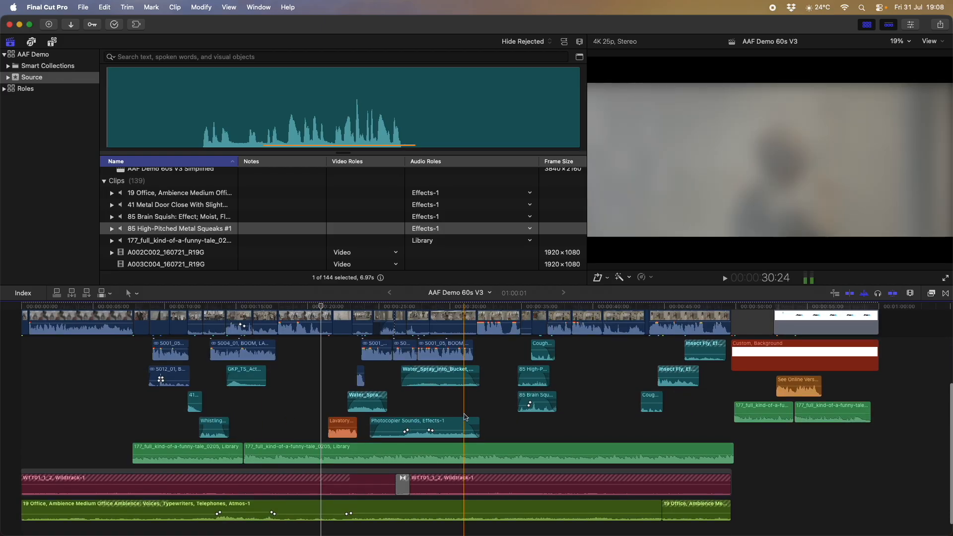
scroll(620, 422, down, 3)
scroll(626, 423, up, 1)
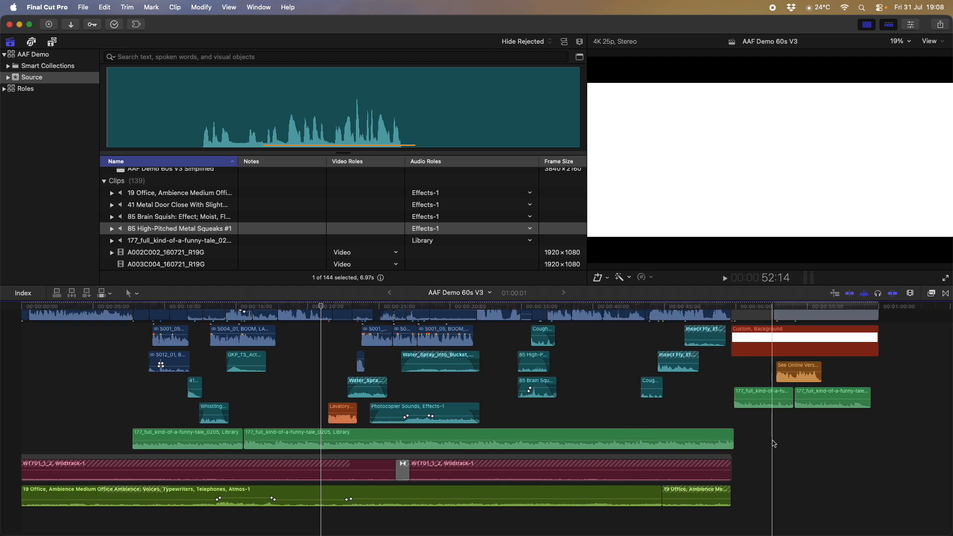
scroll(773, 444, up, 4)
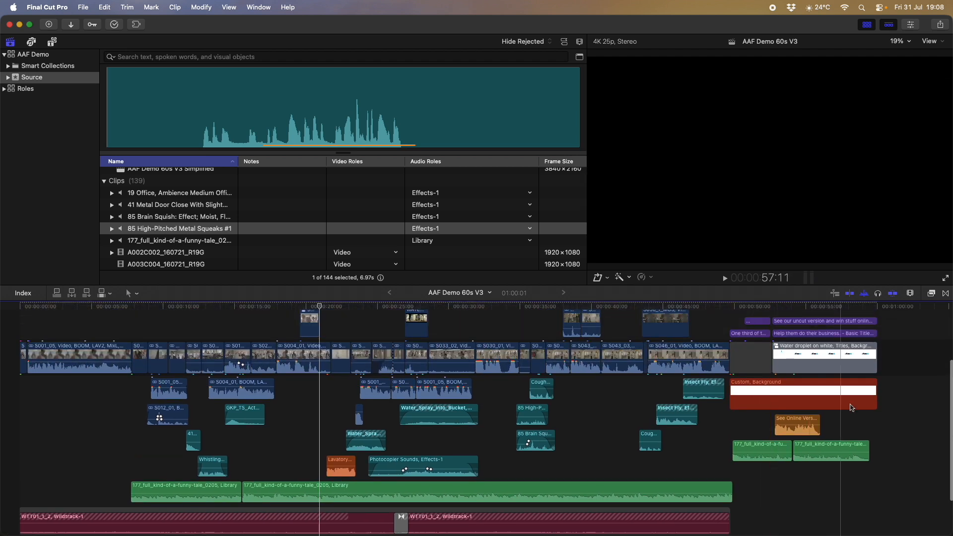
scroll(407, 368, up, 3)
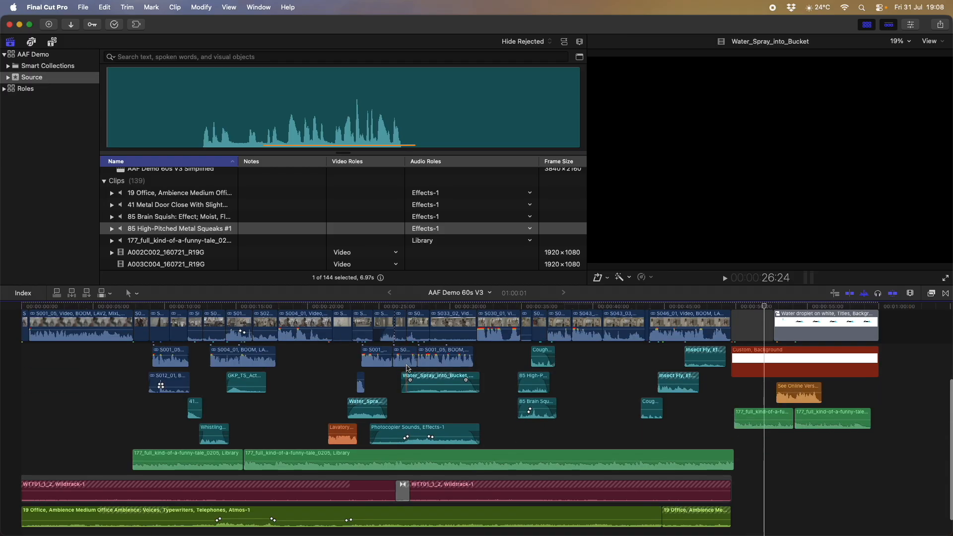
scroll(408, 367, down, 9)
scroll(408, 366, up, 16)
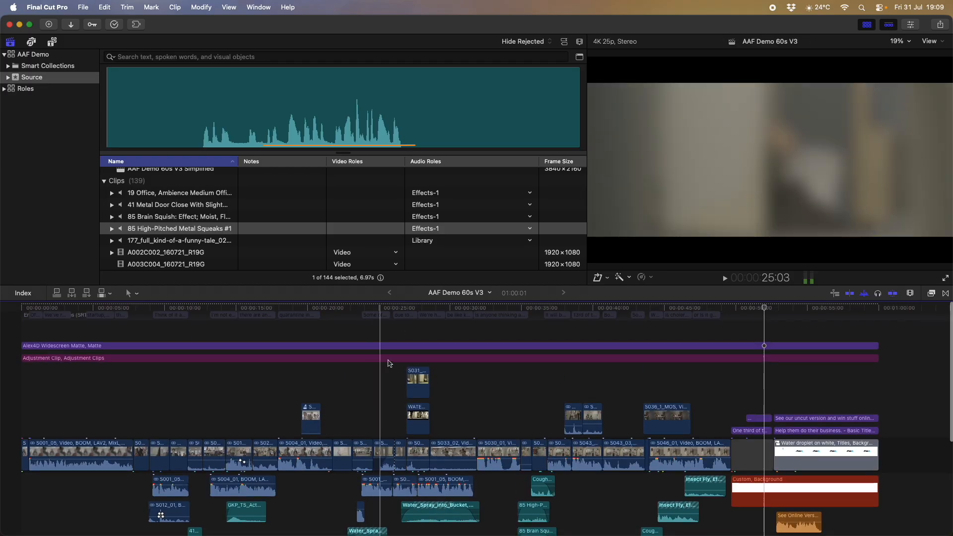
Enlarge the timeline area to show more lanes, and move the playhead to about 32:19.
drag(673, 284, 671, 204)
scroll(402, 400, down, 3)
scroll(402, 402, up, 2)
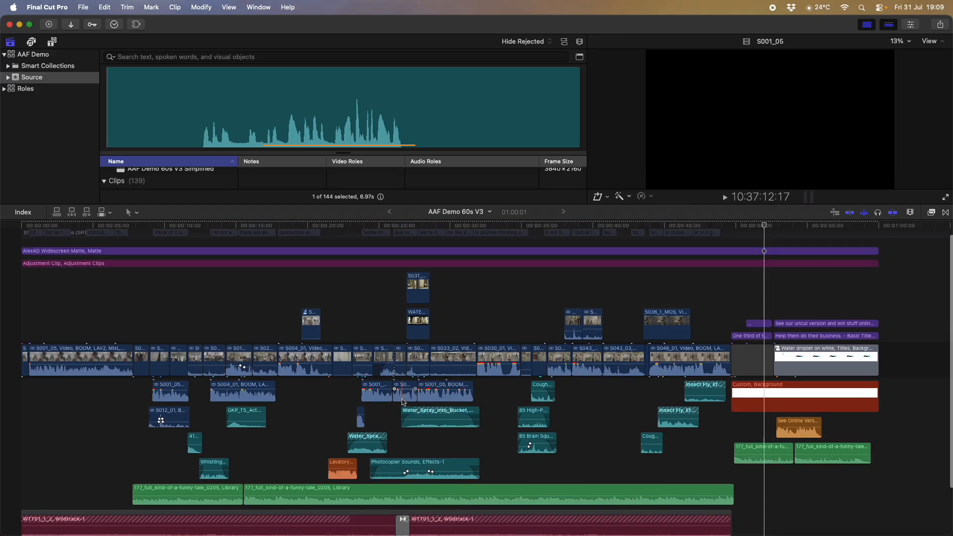
scroll(402, 401, down, 1)
drag(664, 230, 490, 229)
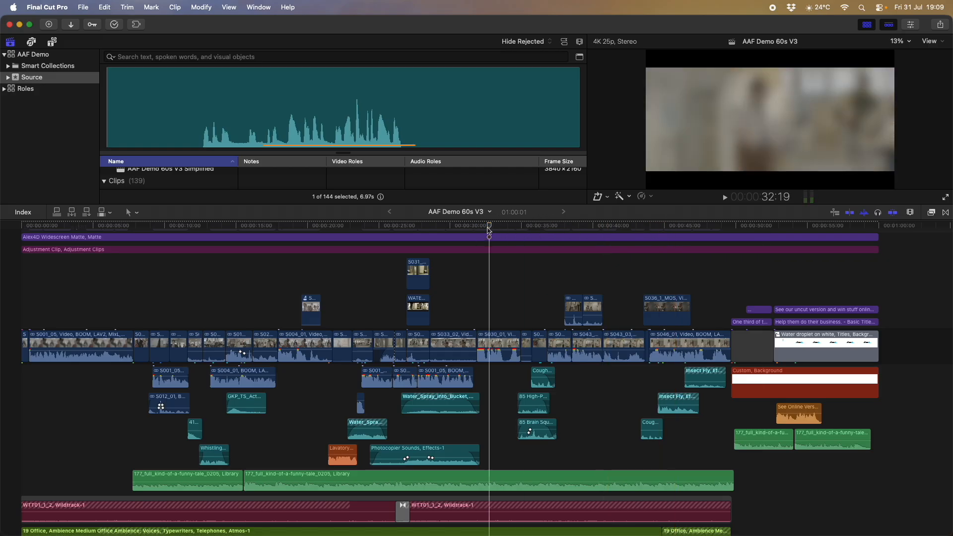
Display the timeline clips as labels only, without filmstrips or waveforms, and reduce the clip height slightly.
click(910, 212)
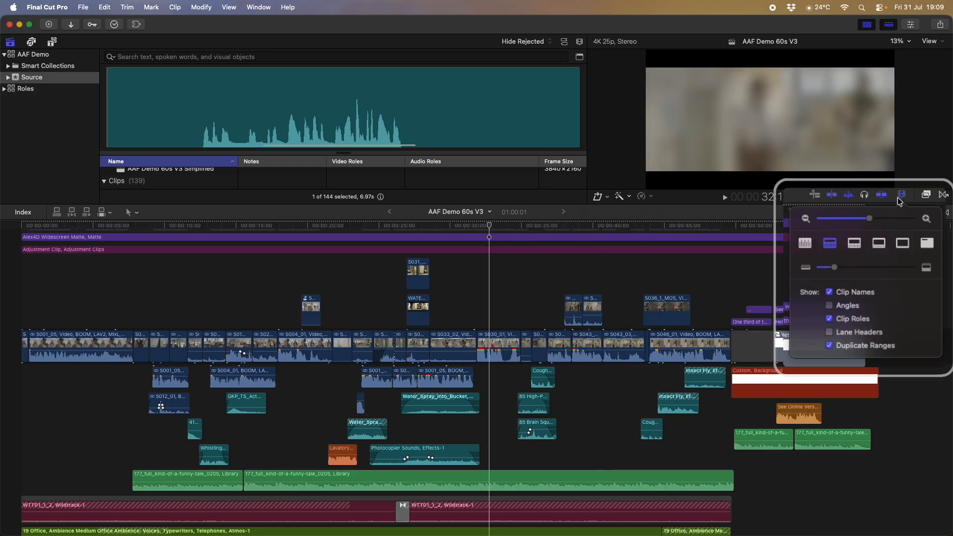
mouse_move(752, 93)
mouse_down()
mouse_move(740, 93)
mouse_move(755, 92)
mouse_up()
click(882, 154)
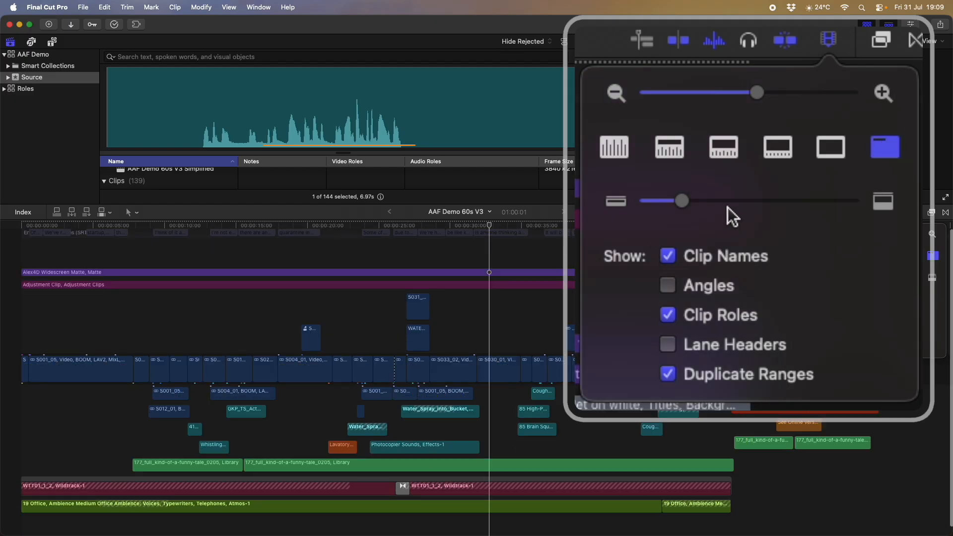
mouse_move(683, 201)
mouse_down()
mouse_move(645, 201)
mouse_move(710, 203)
mouse_move(681, 201)
mouse_up()
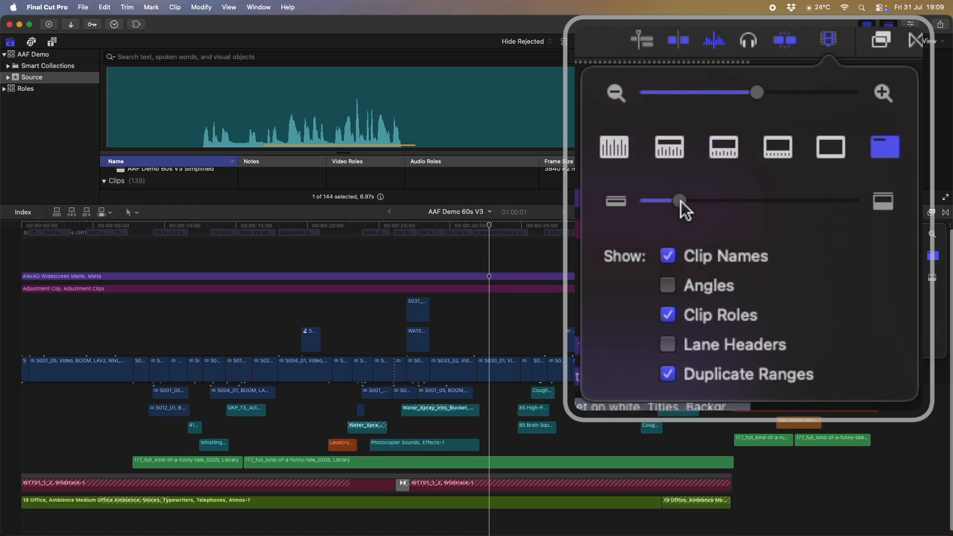
Switch the timeline clips through the filmstrip and waveform appearances to waveforms only, and increase the clip height slightly.
click(827, 148)
click(778, 148)
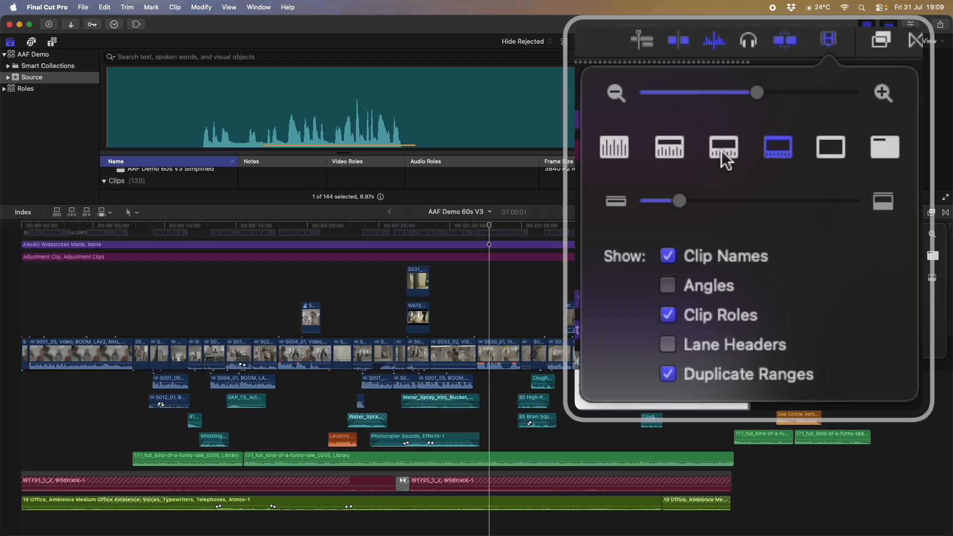
click(725, 158)
click(669, 148)
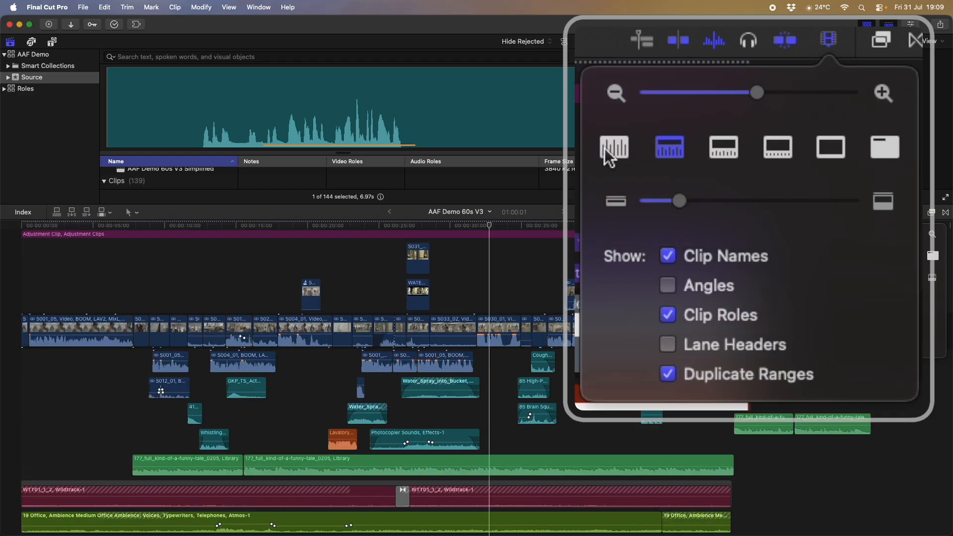
click(611, 155)
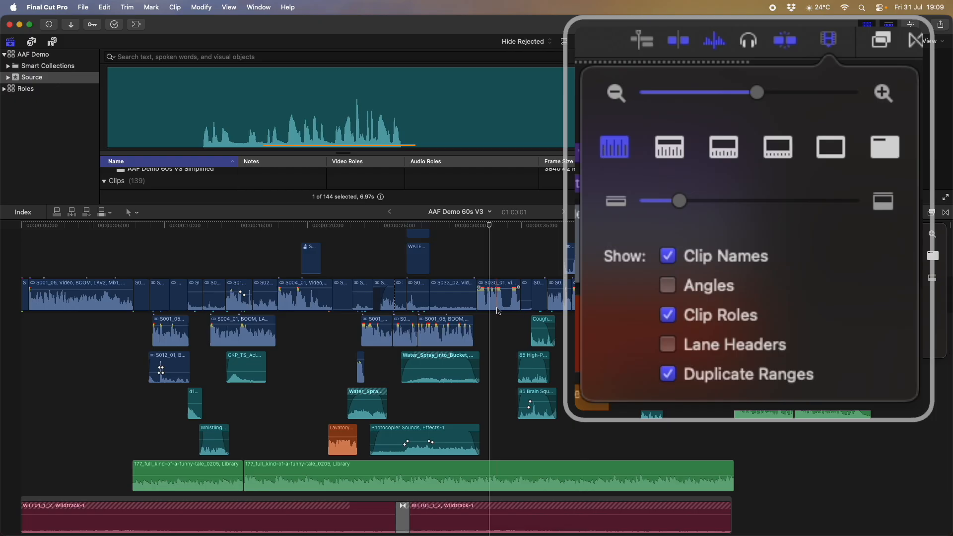
scroll(502, 312, down, 3)
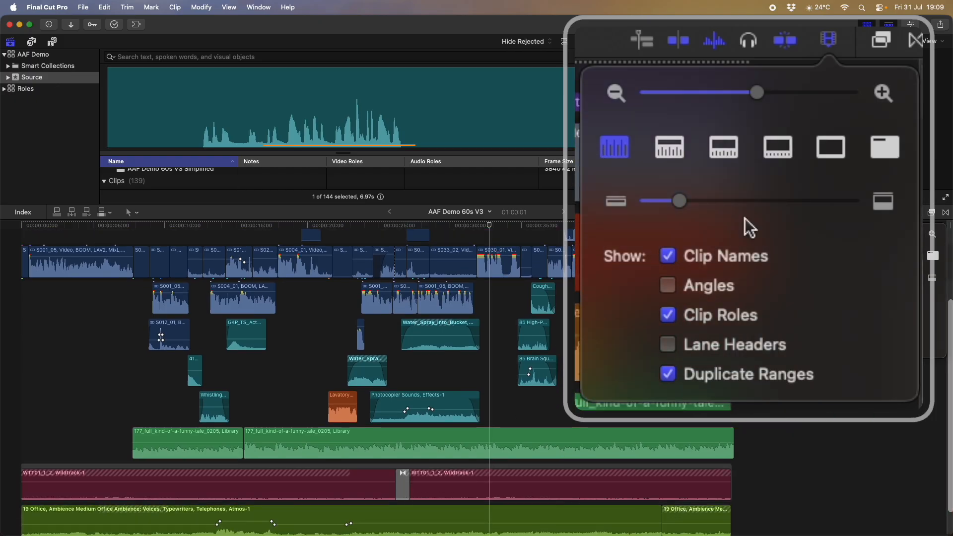
mouse_move(679, 201)
mouse_down()
mouse_move(717, 201)
mouse_move(683, 202)
mouse_up()
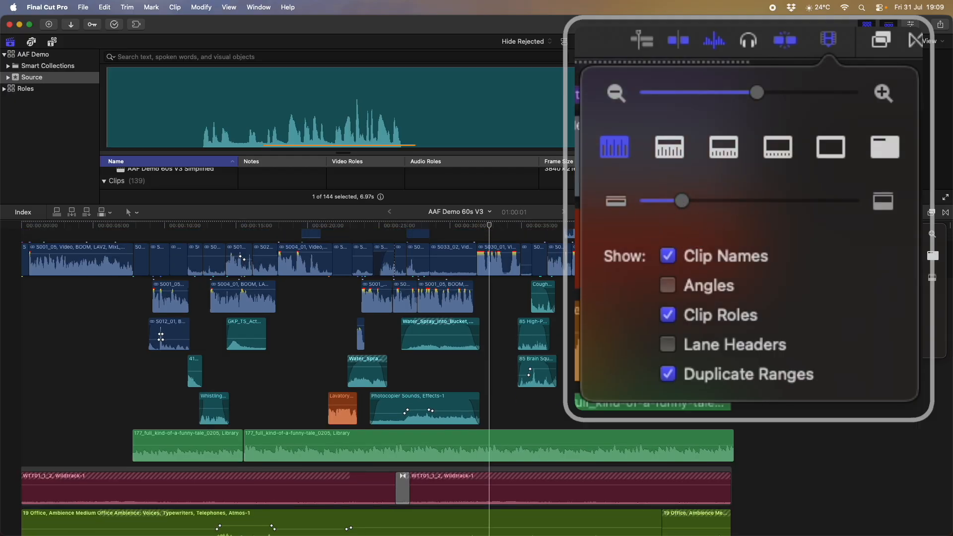
Hide the role names on the timeline clips around 27 to 32 seconds, and show them again.
key(z)
drag(496, 302, 407, 307)
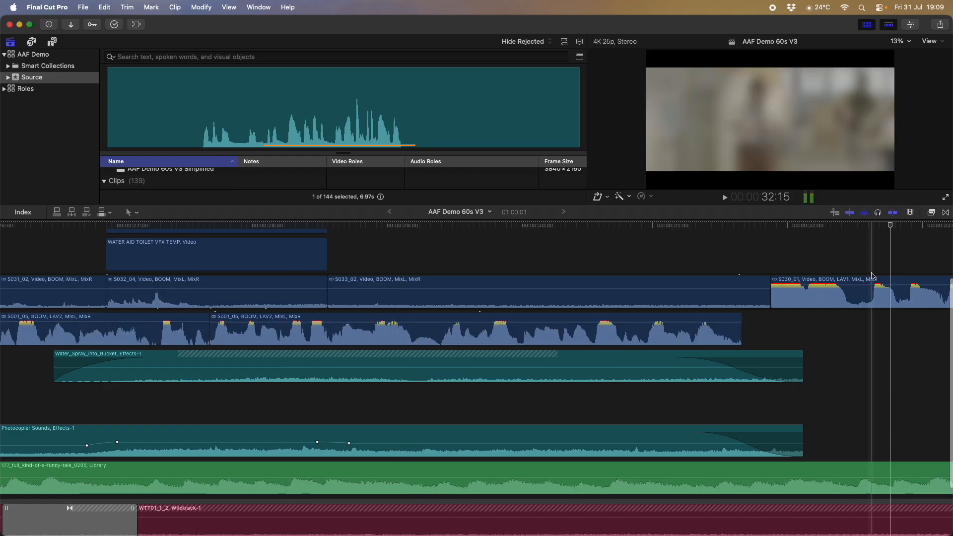
click(910, 212)
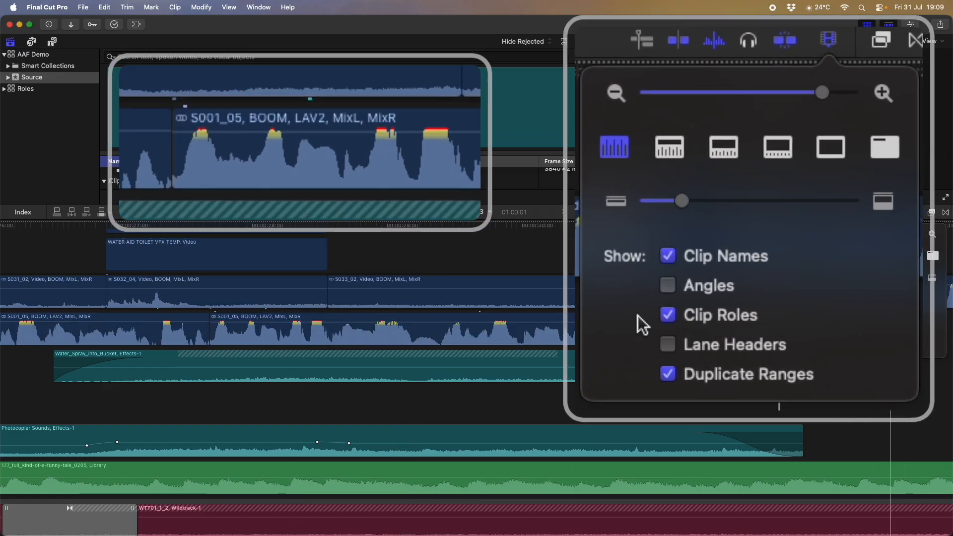
click(669, 314)
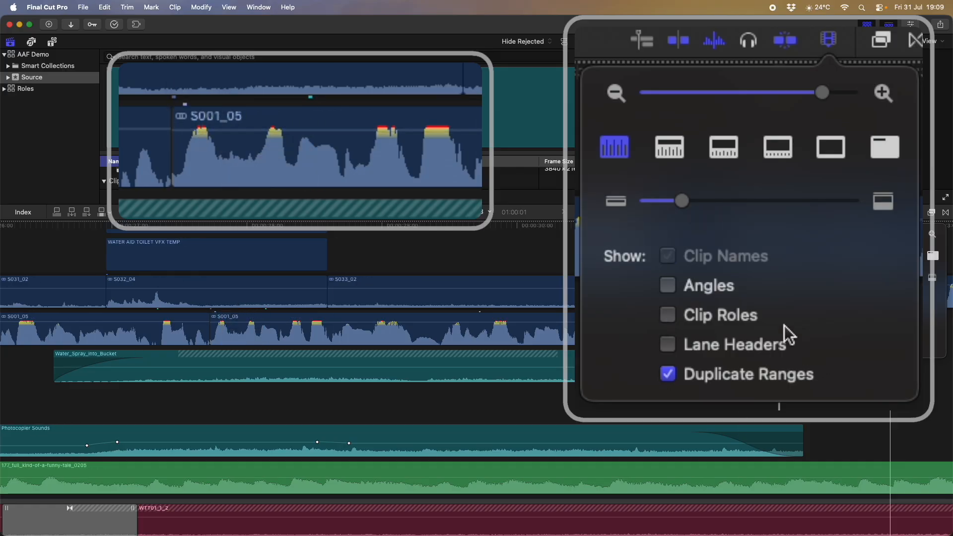
click(664, 318)
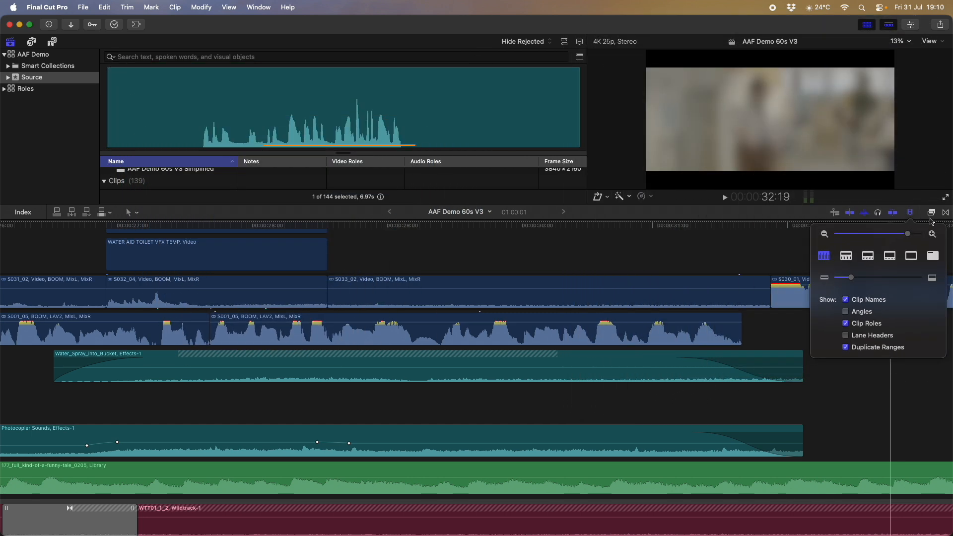
click(916, 214)
Move the playhead to about 30:14, select the connected S001_05 clip below S033_02, and show its audio components in an enlarged inspector.
click(594, 238)
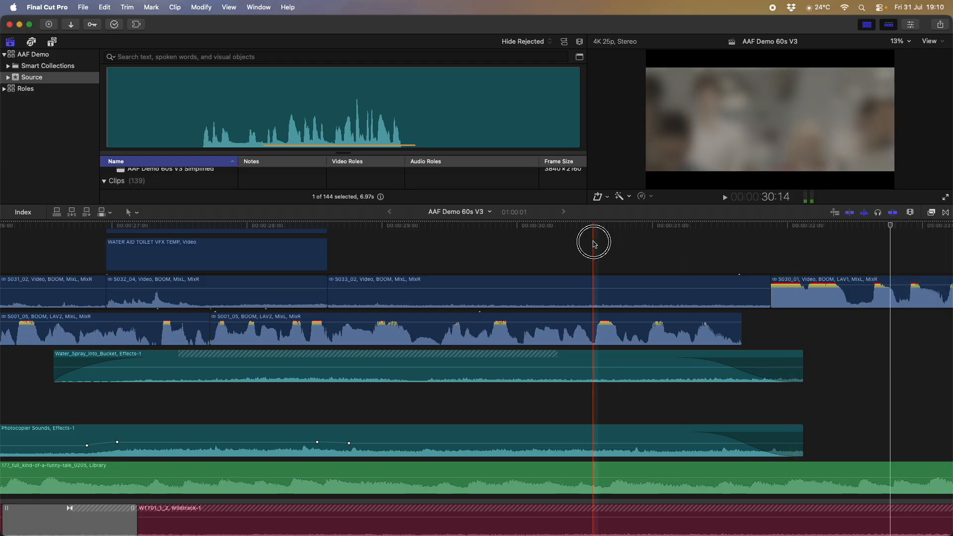
click(494, 334)
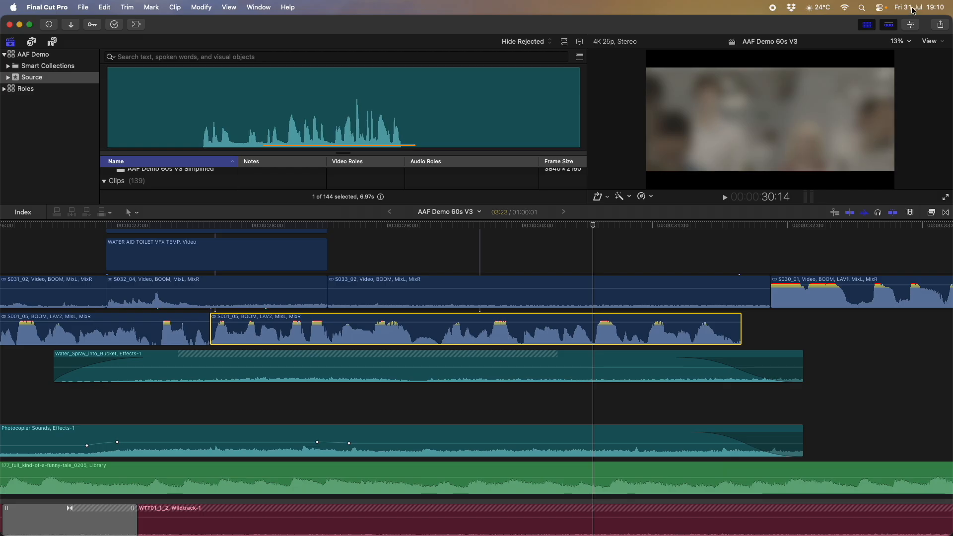
click(911, 24)
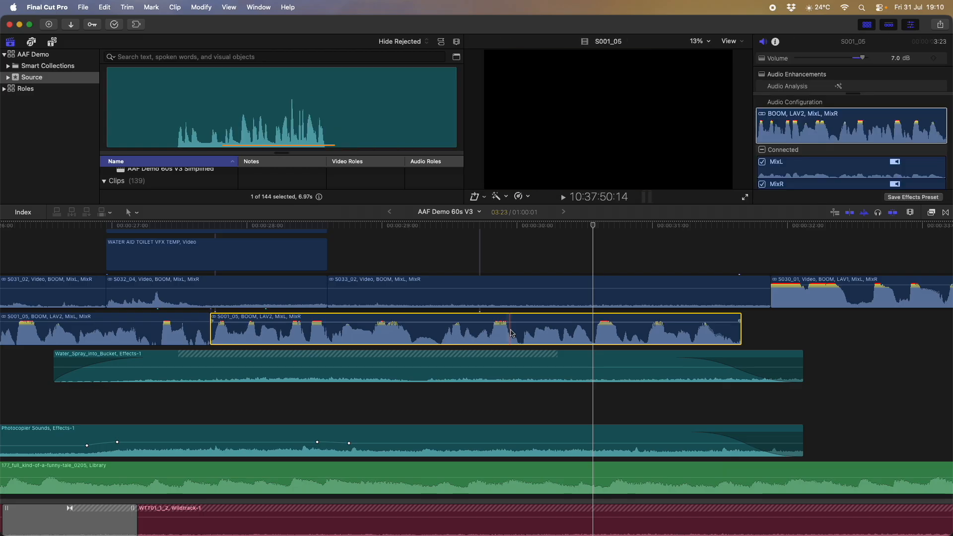
drag(805, 205, 805, 345)
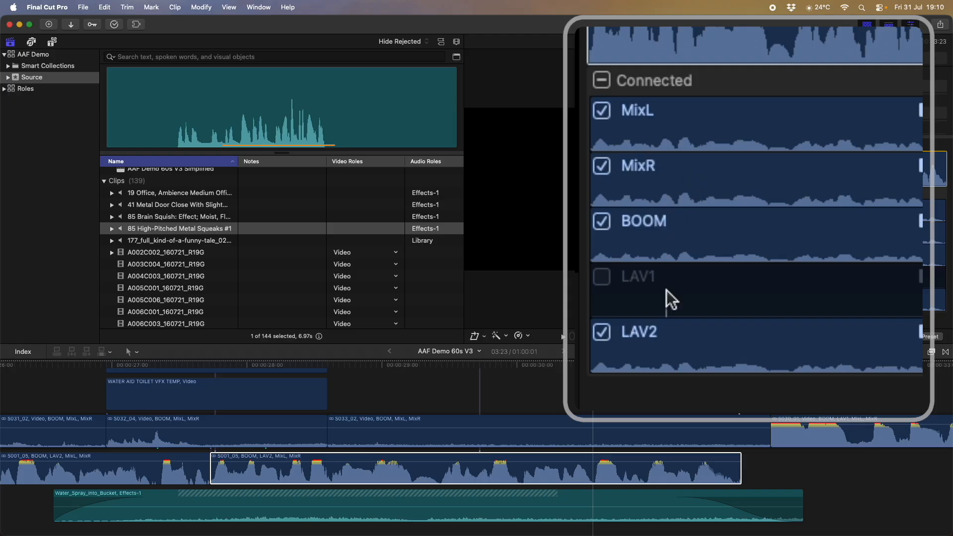
click(375, 477)
scroll(374, 478, down, 3)
scroll(374, 478, up, 1)
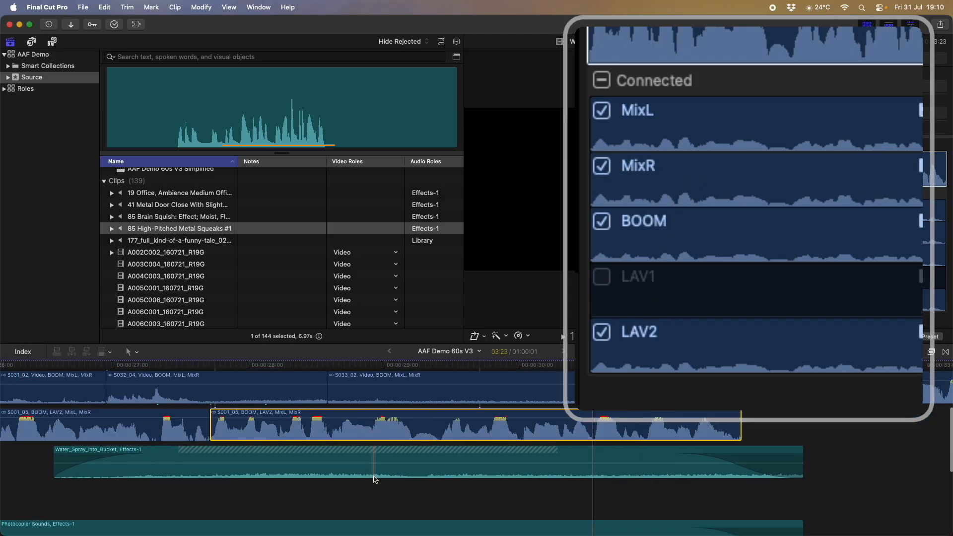
Disable the MixL and MixR audio components of the selected S001_05 clip, and switch LAV2 off and on again.
click(603, 111)
click(603, 165)
click(605, 330)
click(605, 331)
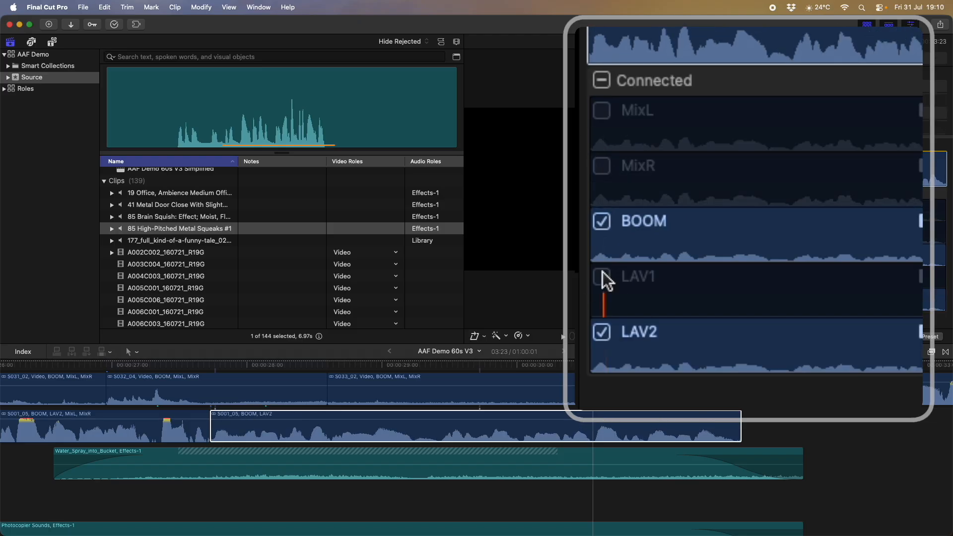
Disable the clip's BOOM component and re-enable MixR and MixL, followed by BOOM.
click(603, 221)
click(602, 166)
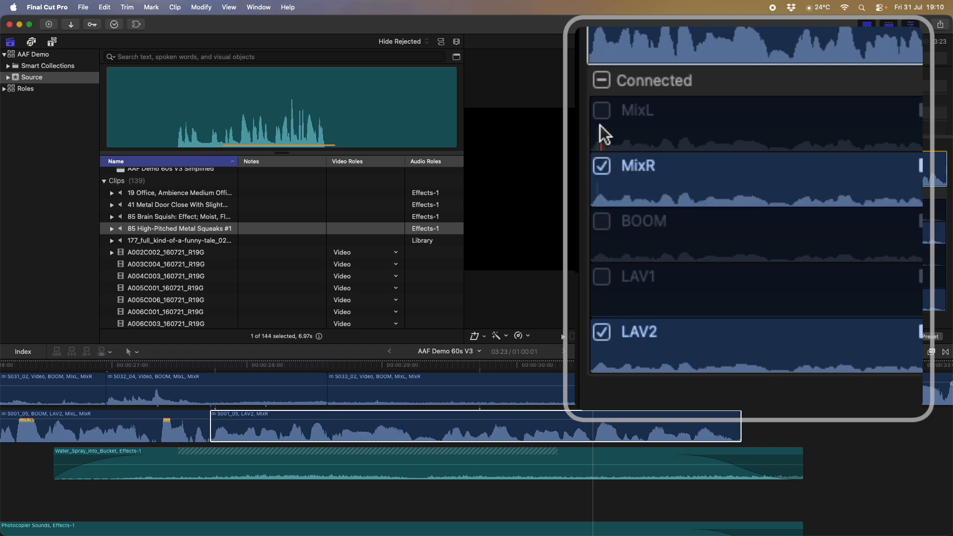
click(602, 111)
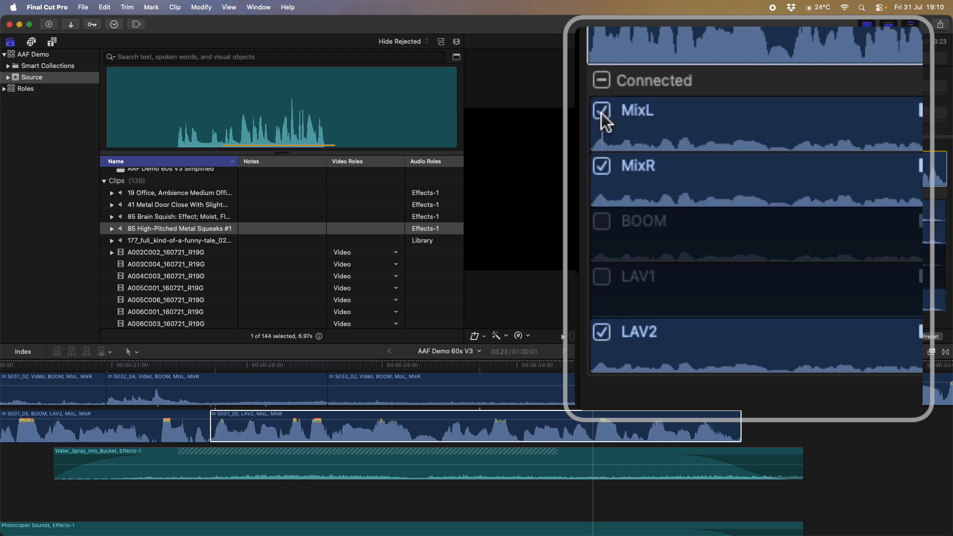
click(603, 222)
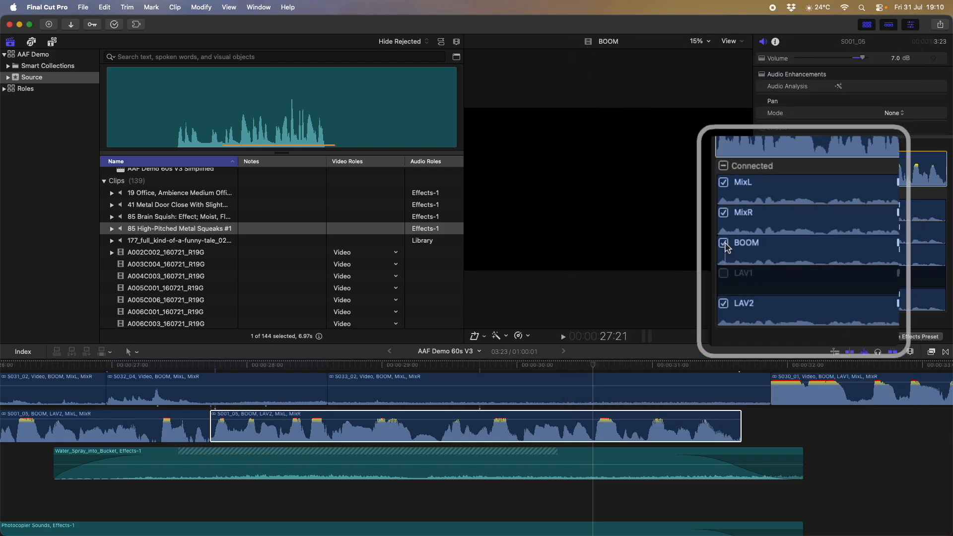
Hide the inspector and enlarge the timeline area to show more lanes.
click(913, 24)
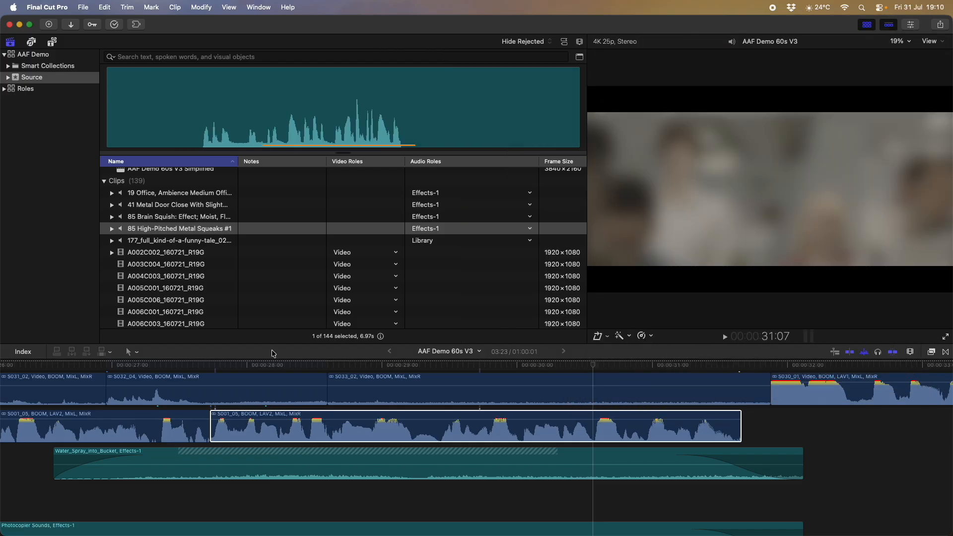
drag(677, 344, 686, 123)
scroll(721, 240, up, 2)
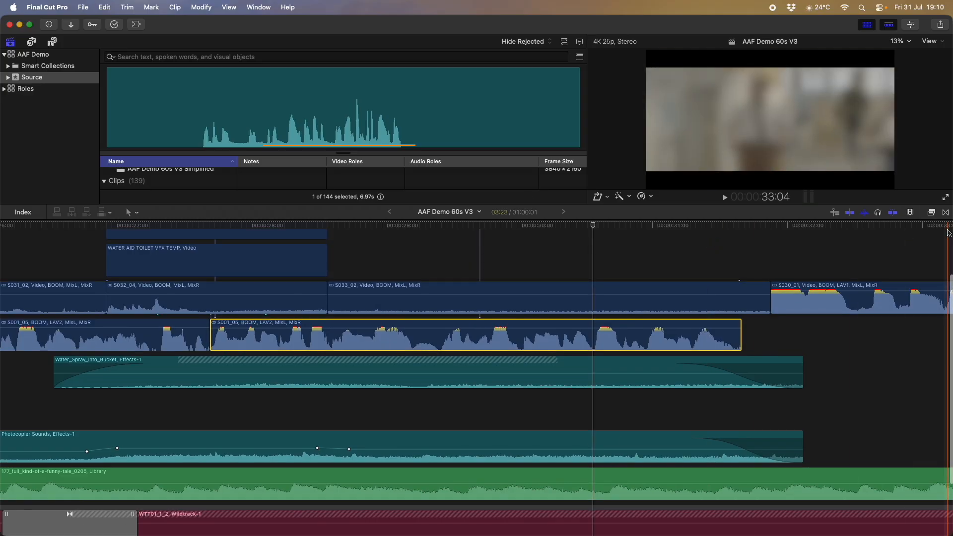
Reduce the clip height, deselect the clip with the playhead at about 30:19, and fit the whole project in the timeline.
click(910, 212)
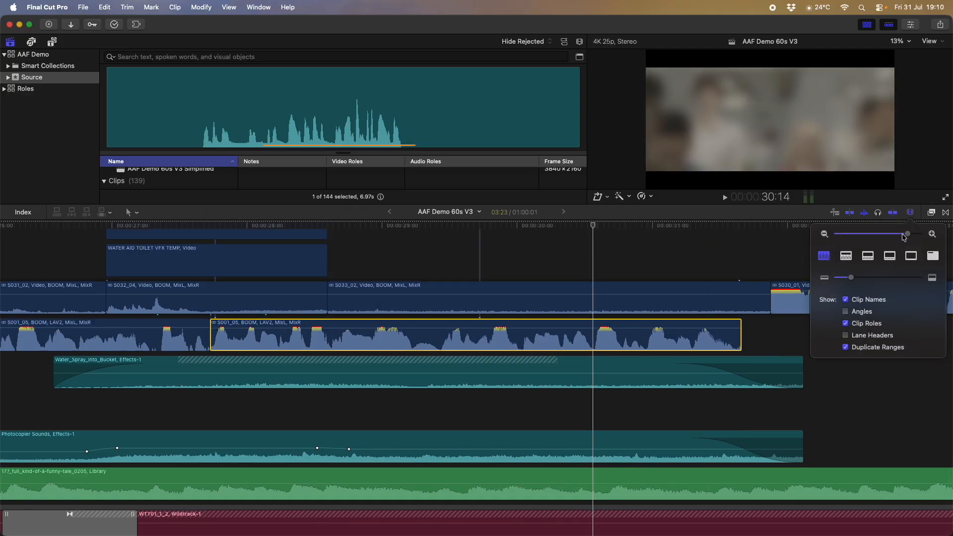
drag(856, 281, 840, 283)
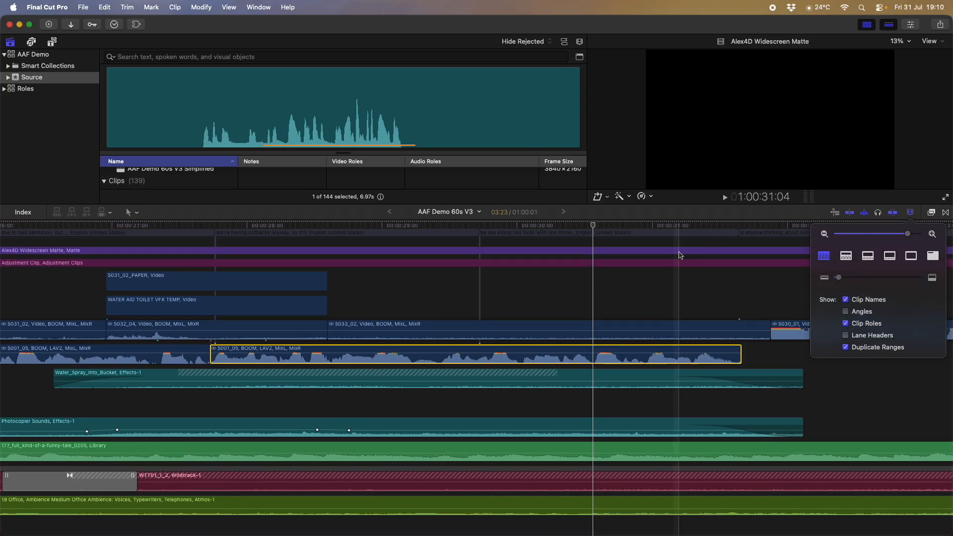
click(623, 312)
key(shift+z)
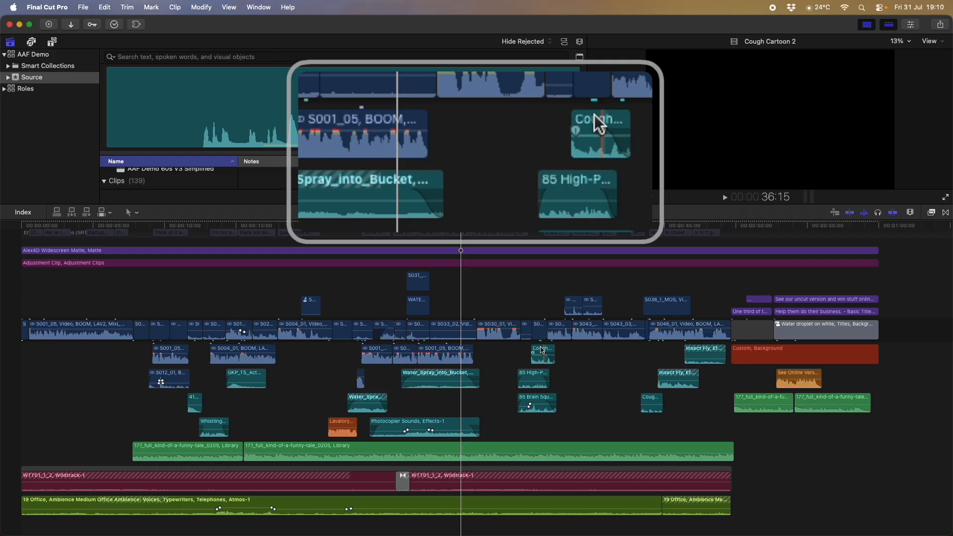
scroll(543, 351, up, 1)
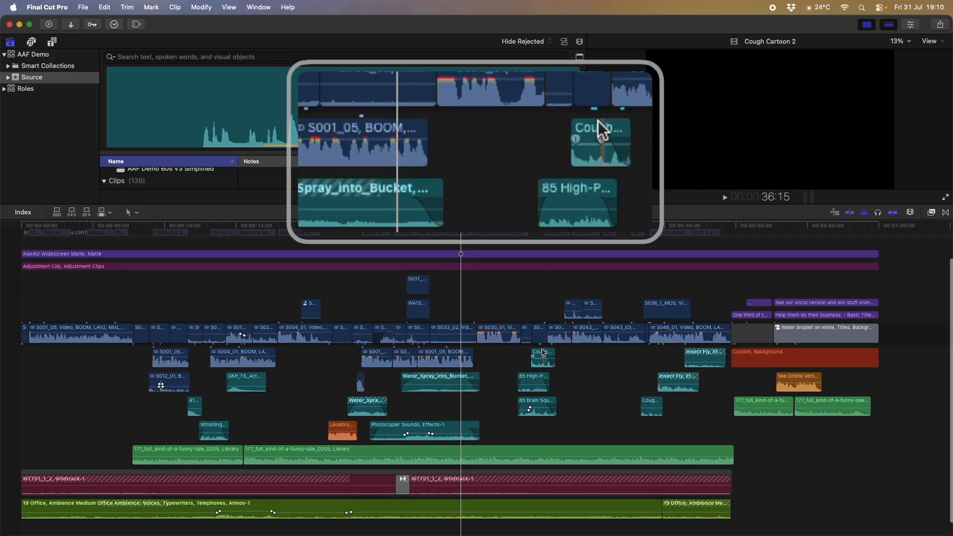
scroll(543, 351, down, 1)
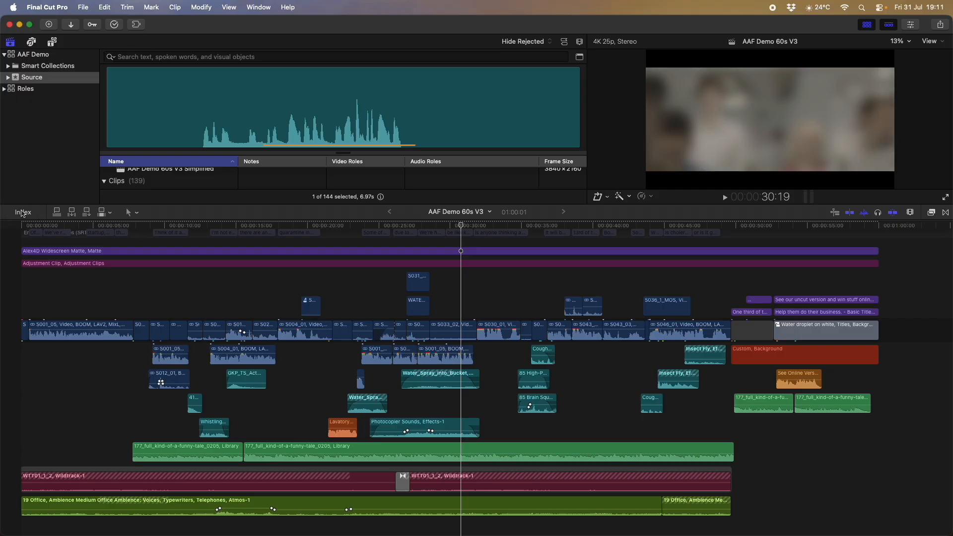
Move the Music role above Dialogue in the timeline index's role list, and increase the clip height.
click(22, 213)
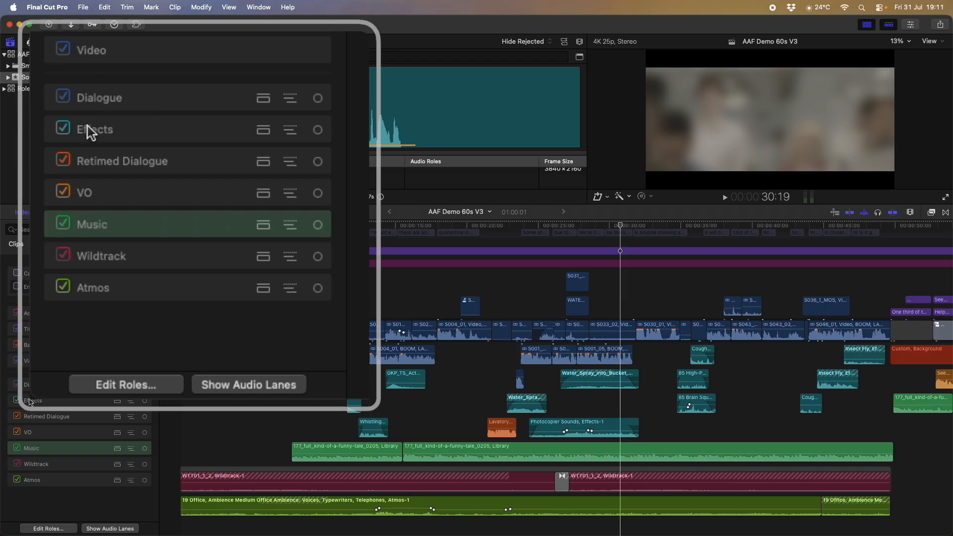
click(48, 504)
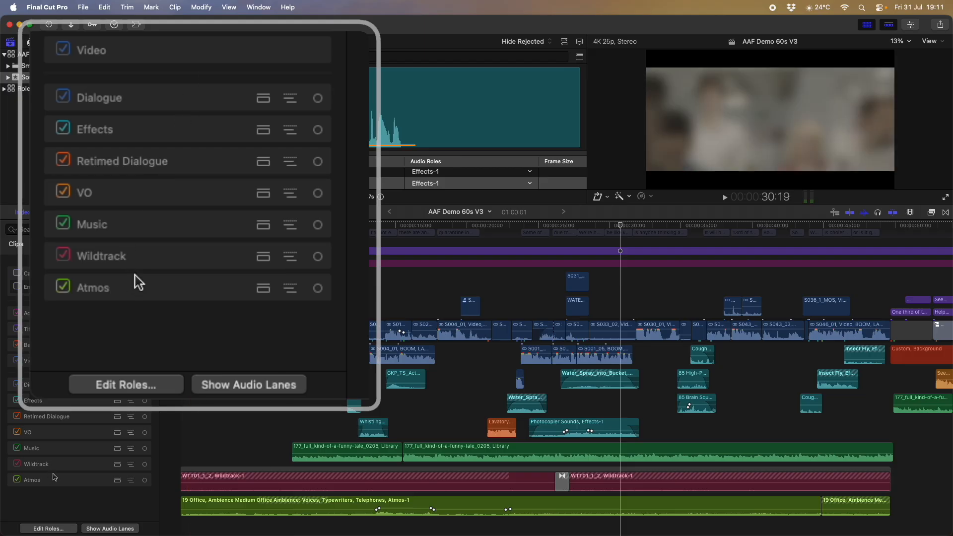
drag(144, 224, 136, 88)
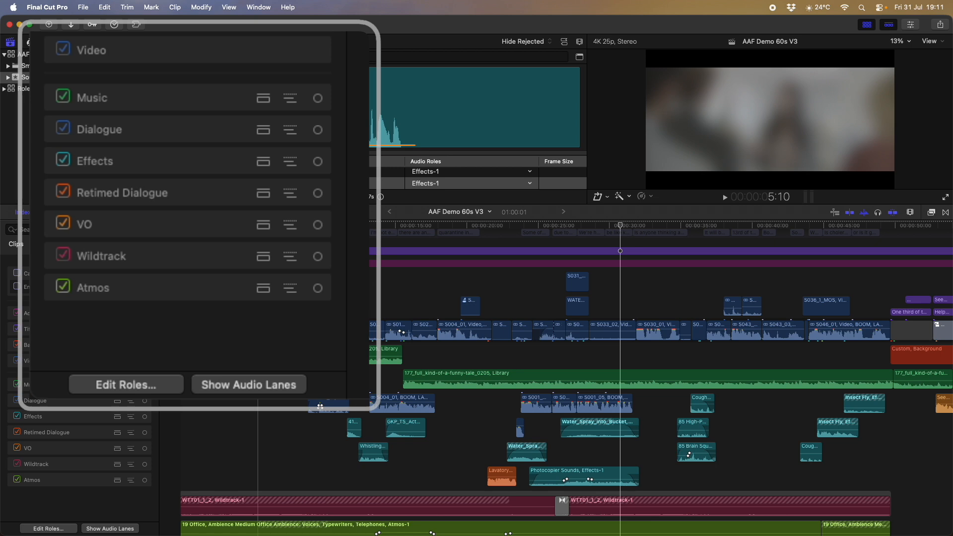
click(910, 212)
drag(839, 280, 863, 280)
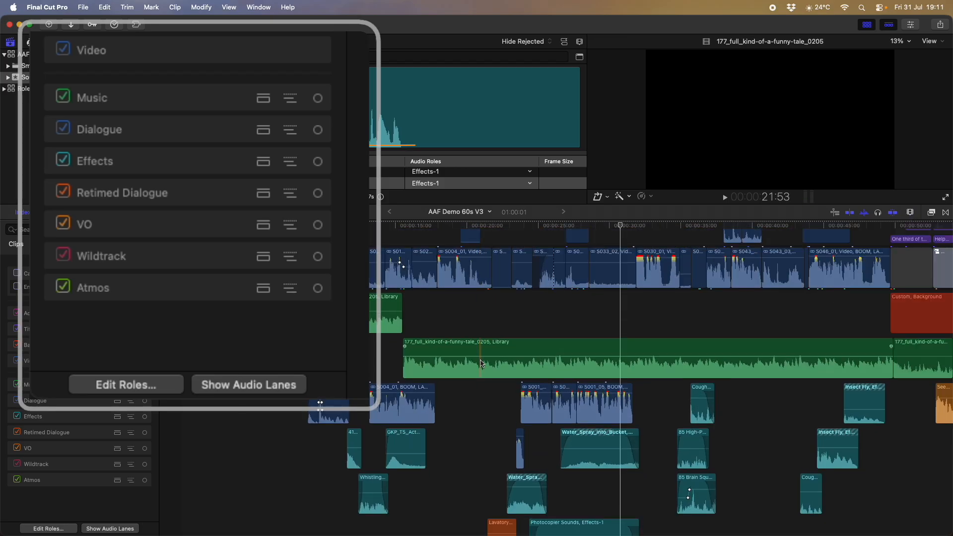
Focus the Music role to collapse the other audio roles, turn the focus off, and remove Music's separate audio lane.
click(318, 99)
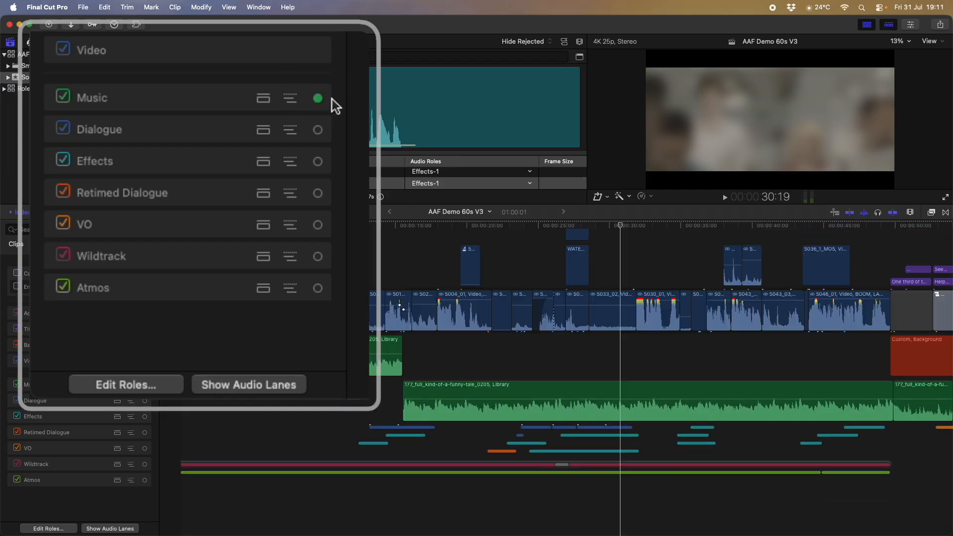
scroll(267, 400, right, 3)
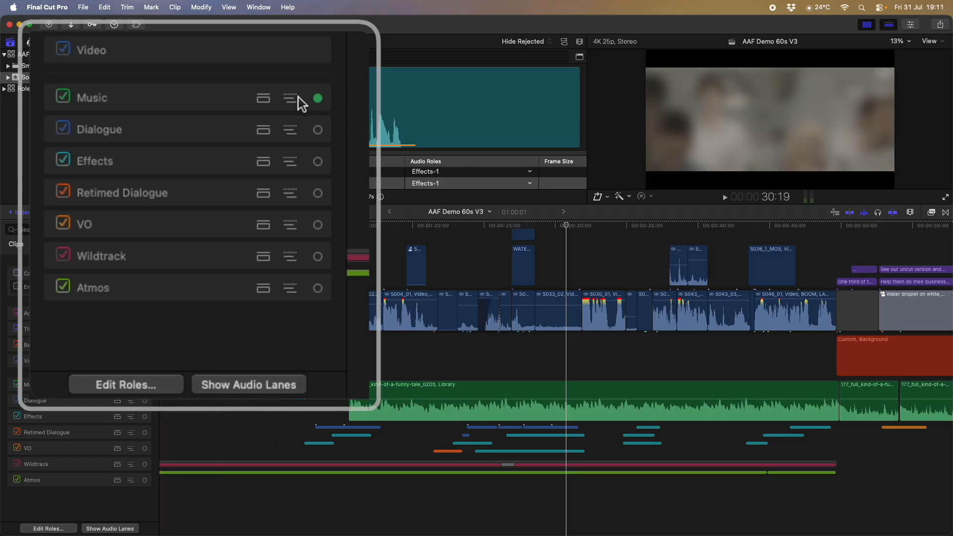
click(318, 98)
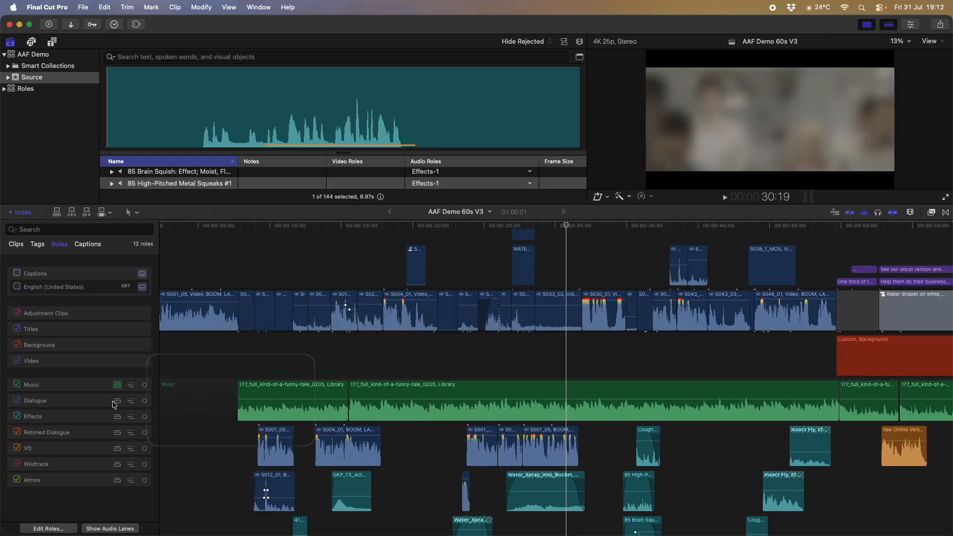
click(118, 386)
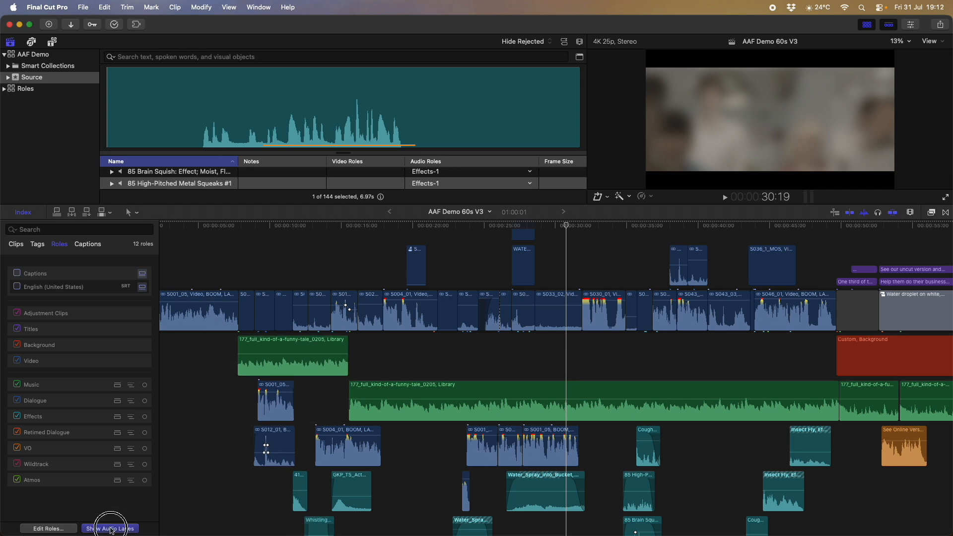
Show separate audio lanes for all audio roles, and reduce the clip height to fit more of them in the timeline.
click(111, 529)
click(910, 212)
drag(867, 278, 845, 278)
scroll(615, 366, down, 3)
click(888, 486)
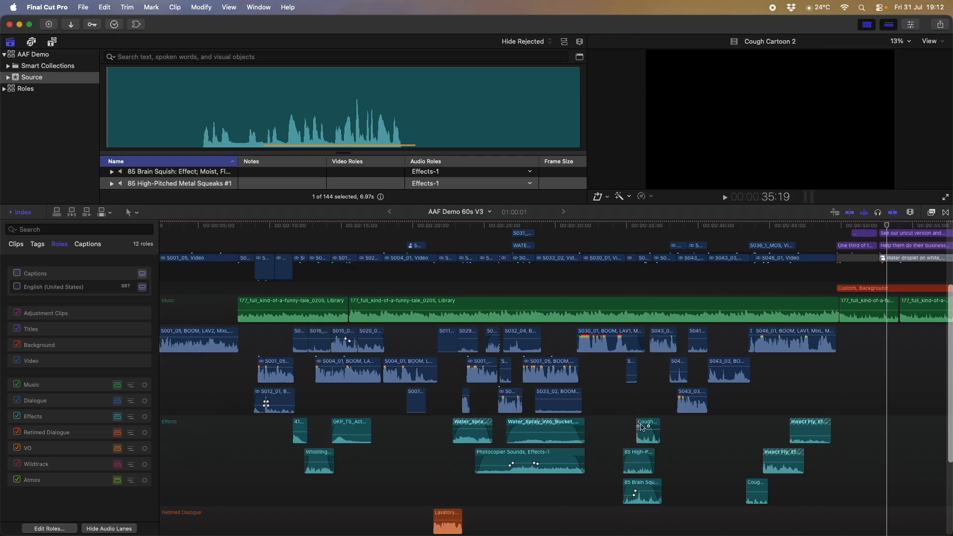
scroll(690, 422, down, 5)
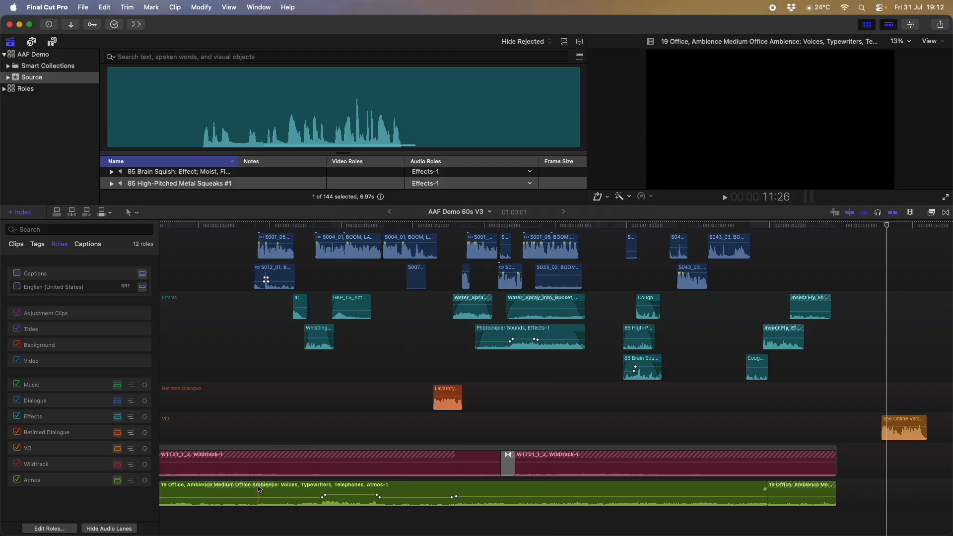
Reorder the audio roles in the timeline index to Music, Dialogue, Retimed Dialogue, Effects, Atmos, Wildtrack and VO.
drag(58, 401, 57, 425)
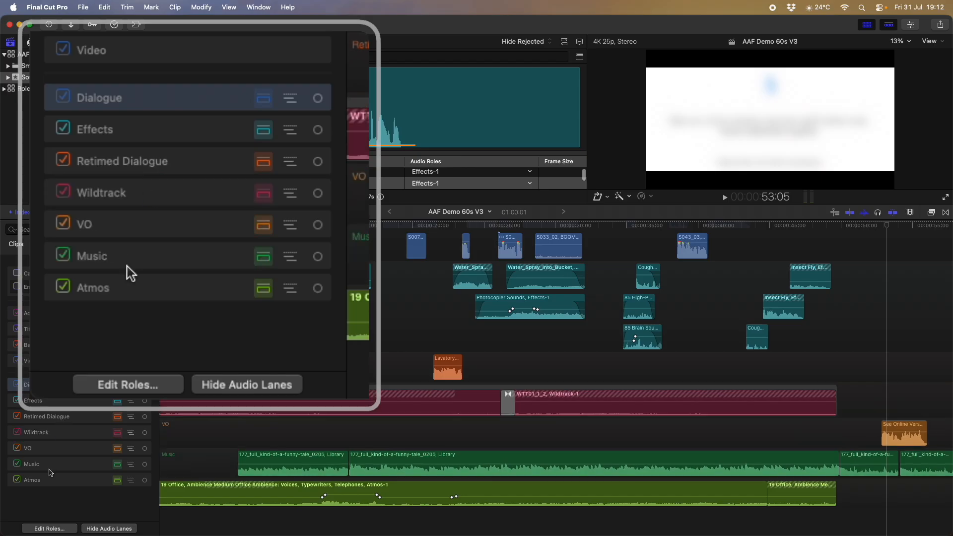
drag(53, 483, 66, 422)
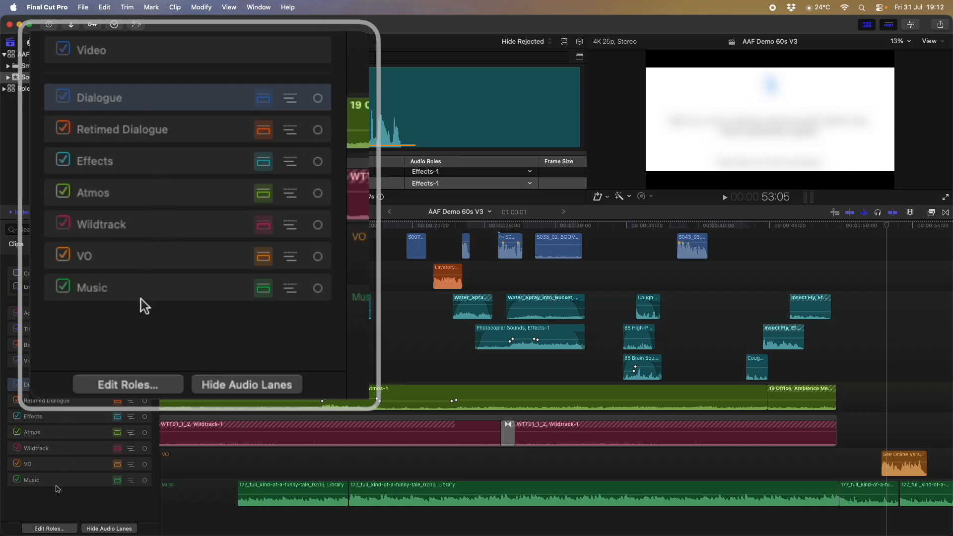
drag(59, 485, 62, 380)
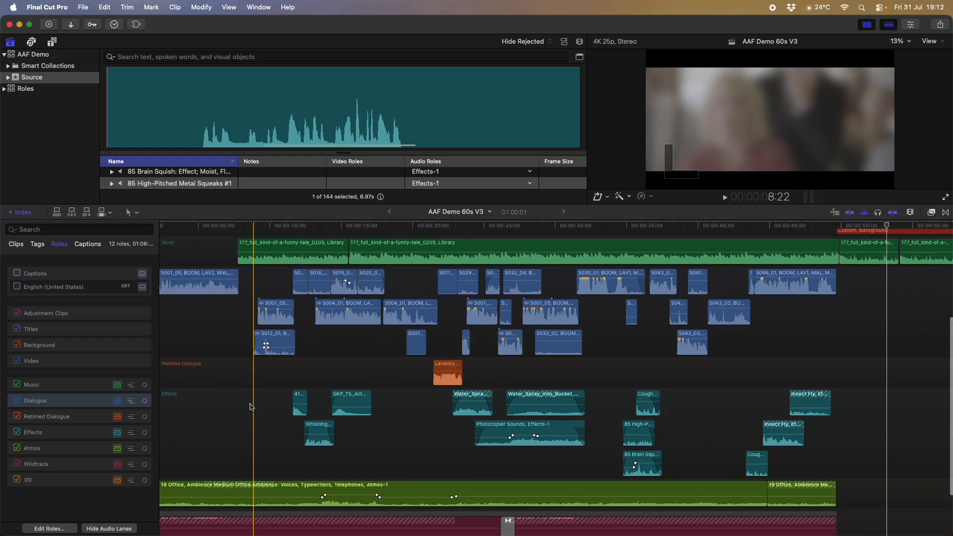
scroll(253, 407, up, 3)
scroll(252, 407, down, 5)
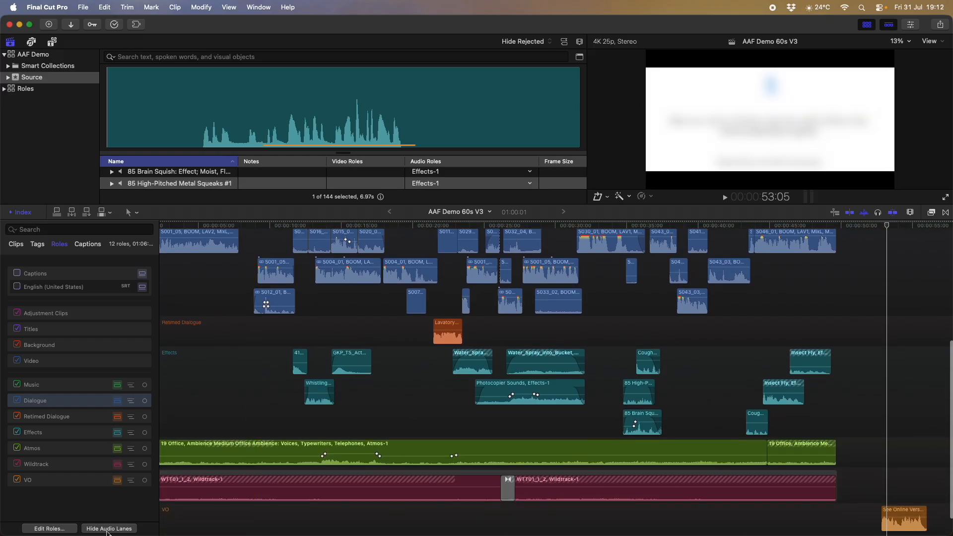
Hide the separate audio lanes for all audio roles in the timeline.
scroll(366, 373, up, 6)
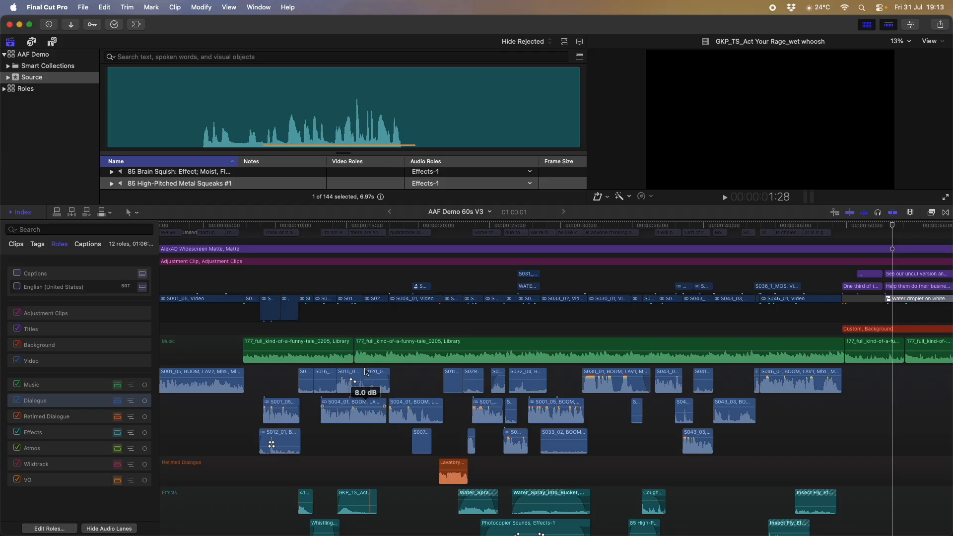
scroll(366, 372, down, 7)
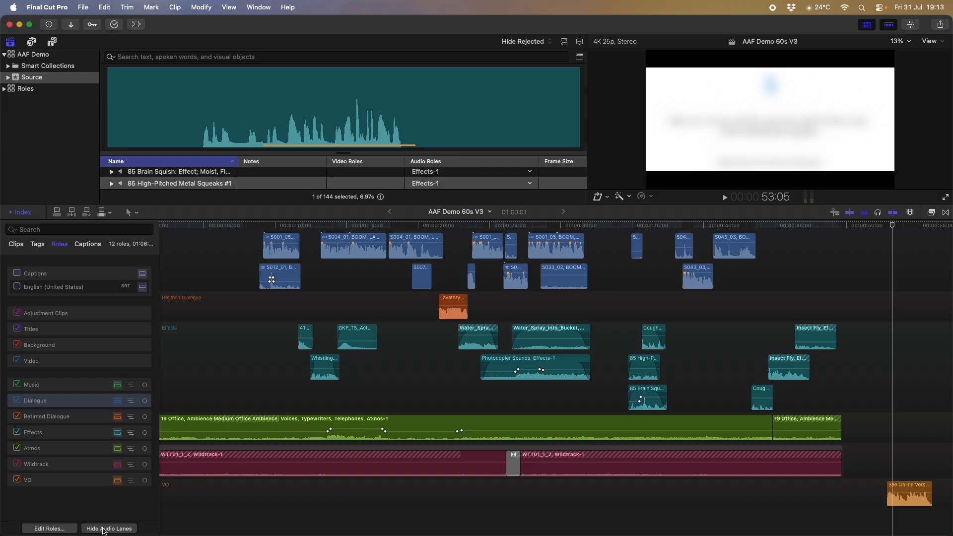
click(103, 530)
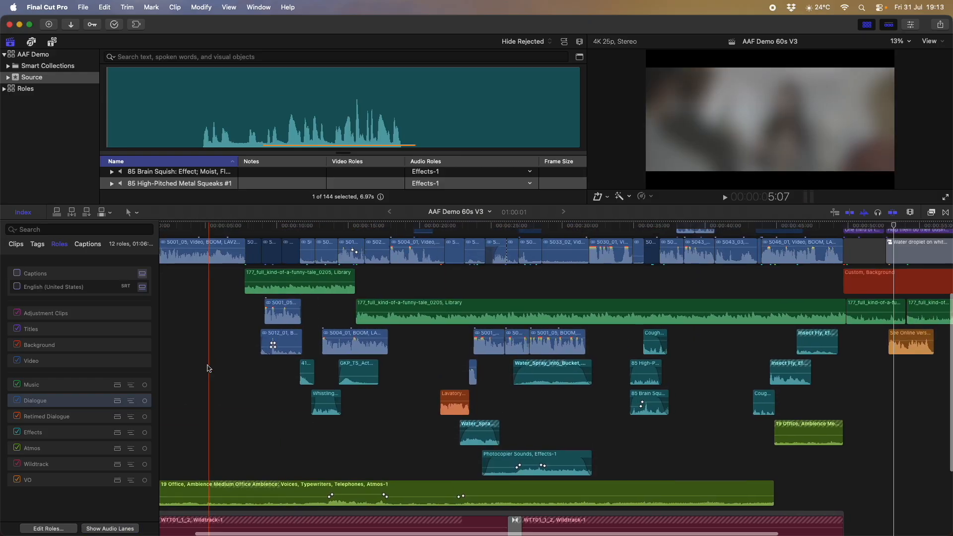
scroll(209, 368, up, 4)
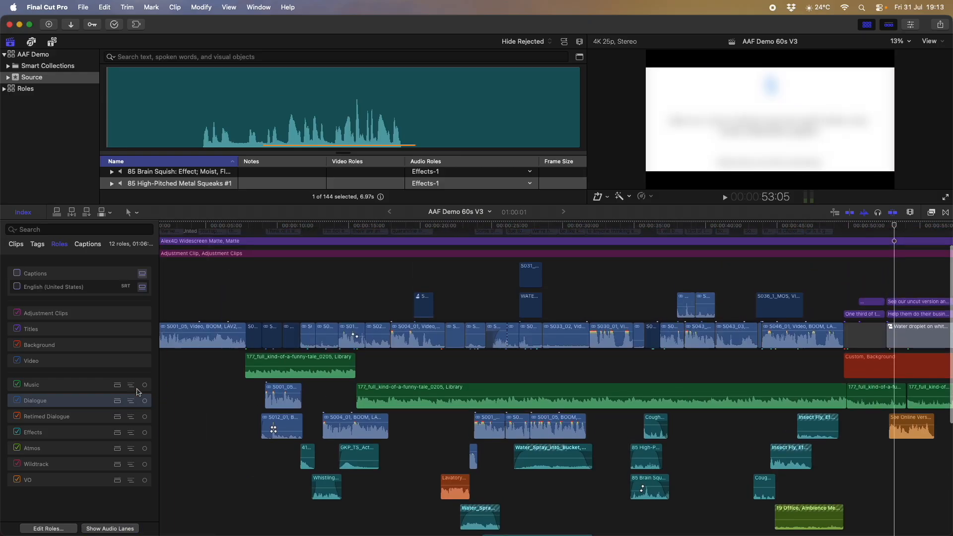
Move the Dialogue role above Music in the role list, and show a separate audio lane for Dialogue only.
drag(87, 404, 86, 383)
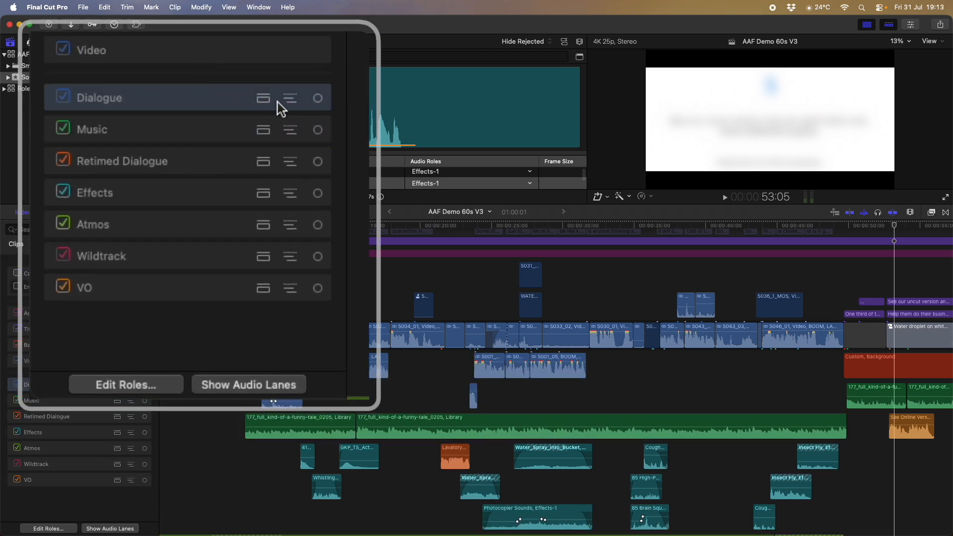
click(122, 387)
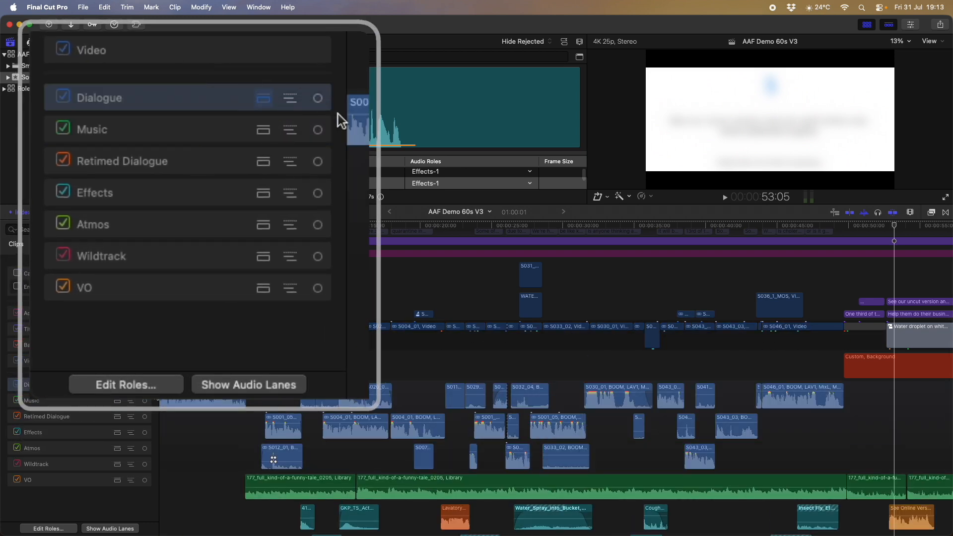
scroll(192, 411, down, 5)
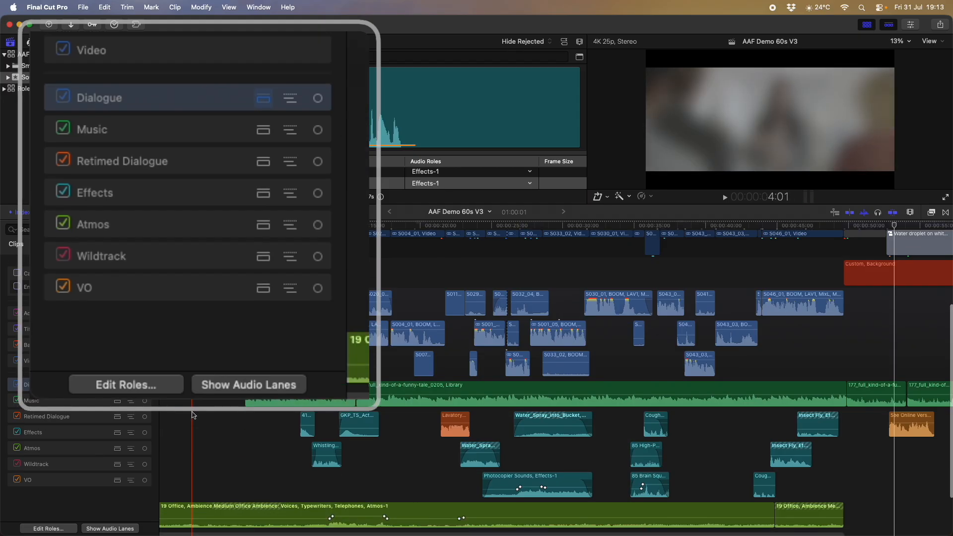
scroll(191, 412, up, 2)
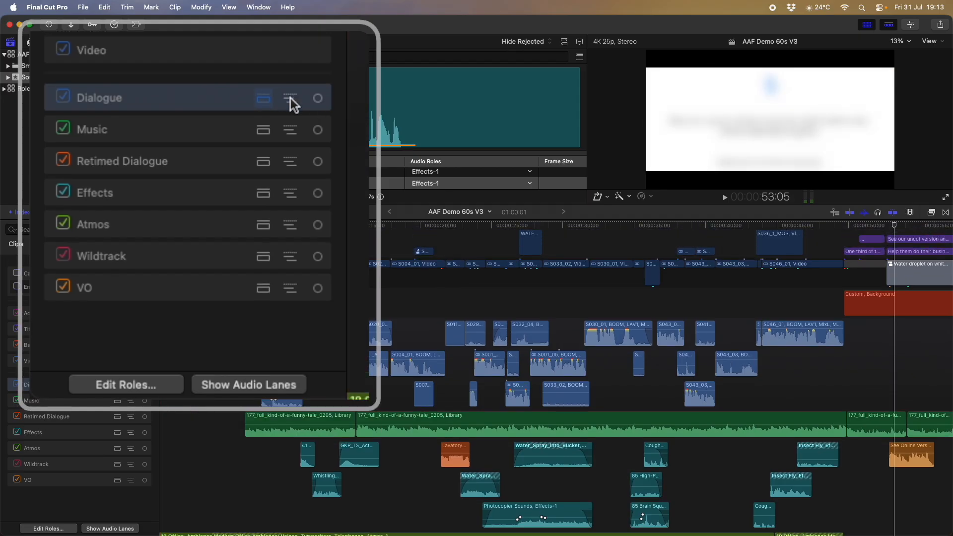
Split the Dialogue lane into its BOOM, LAV1, LAV2, MixL and MixR subrole lanes, and collapse them again.
click(131, 388)
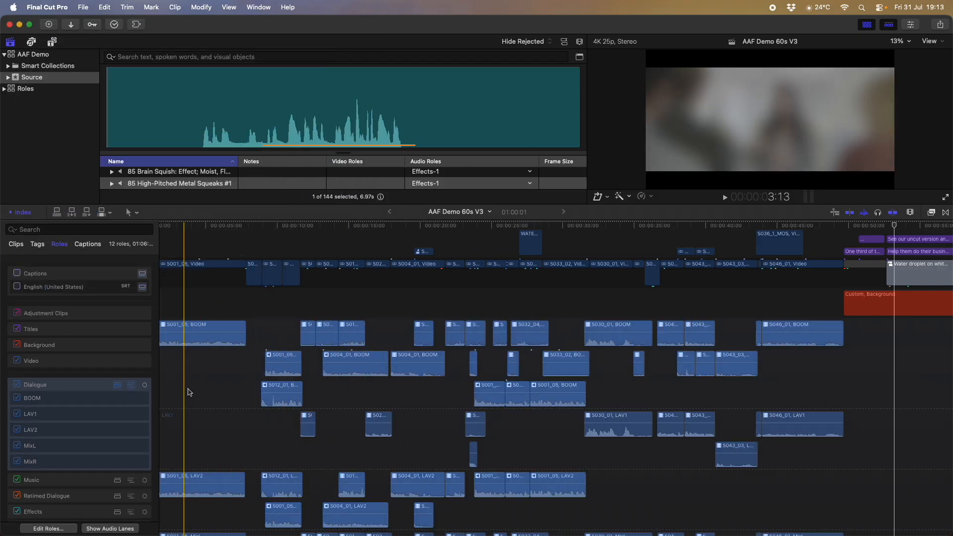
scroll(189, 392, down, 4)
scroll(188, 392, down, 5)
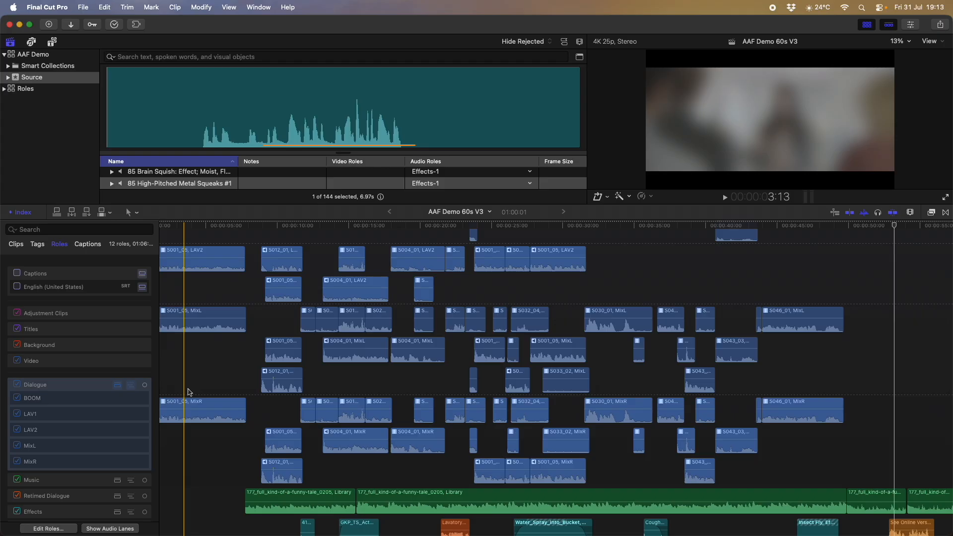
scroll(189, 392, down, 2)
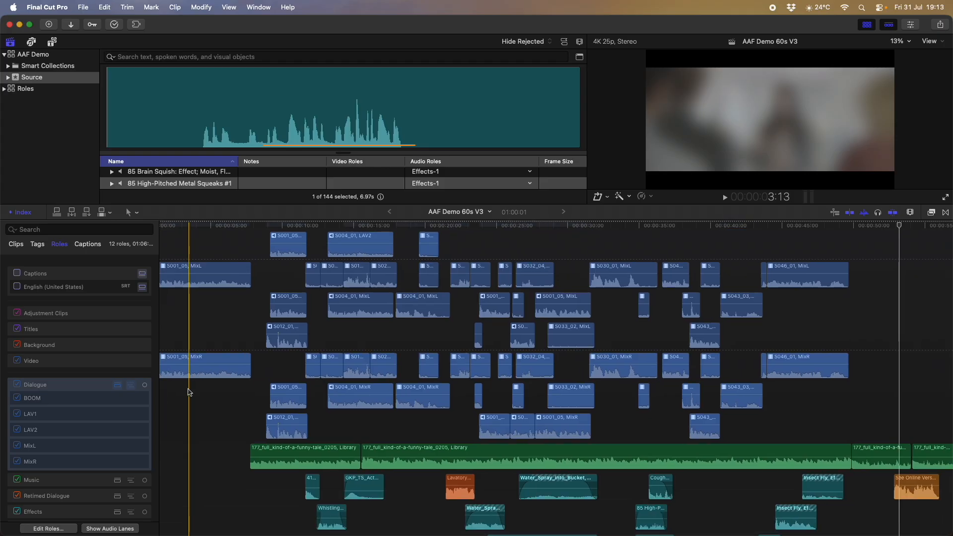
scroll(189, 392, up, 7)
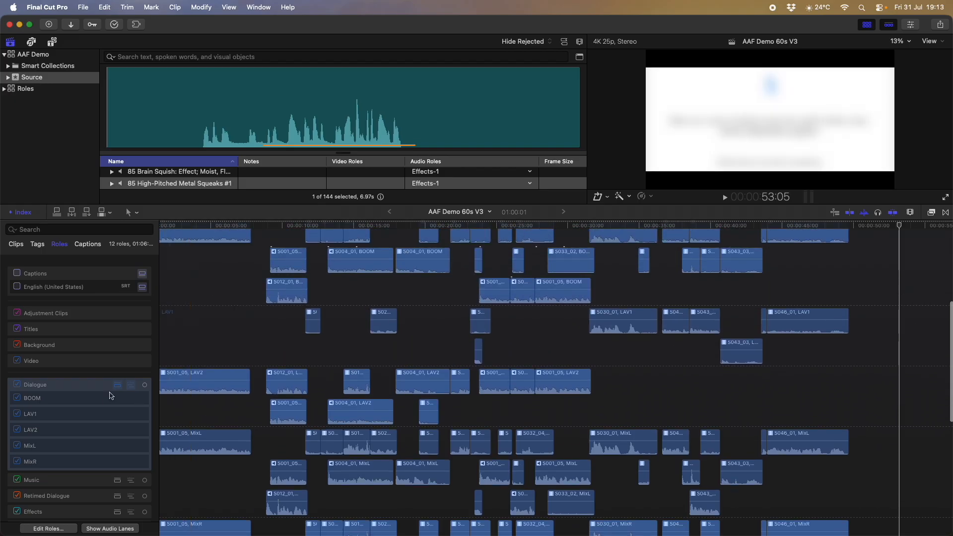
click(132, 388)
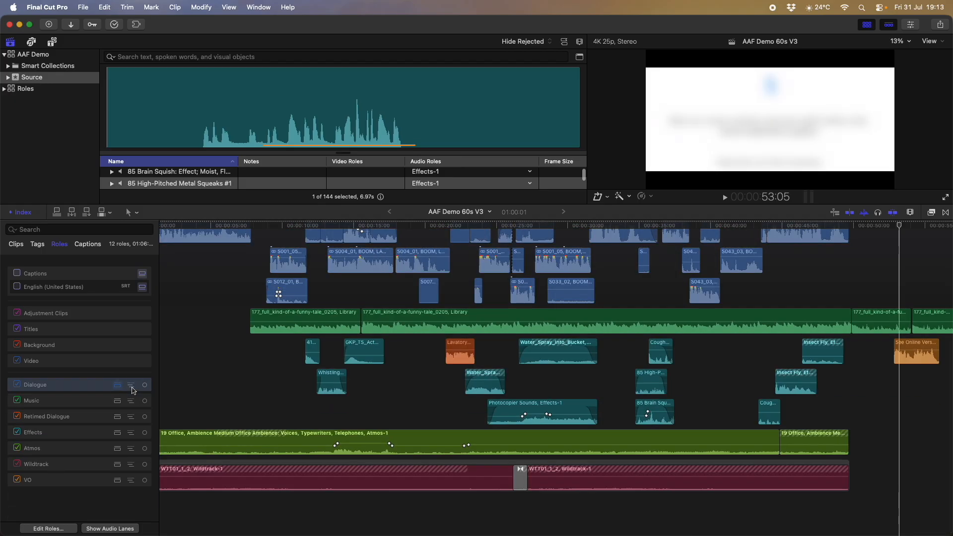
scroll(184, 383, up, 2)
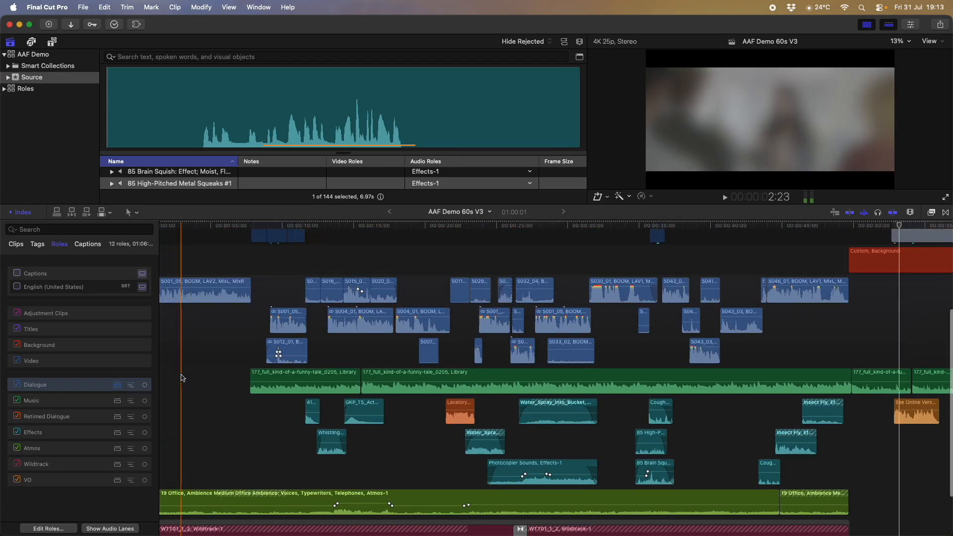
Show the Dialogue subrole lanes again to examine them, and turn off both the subroles and Dialogue's separate lane.
click(132, 388)
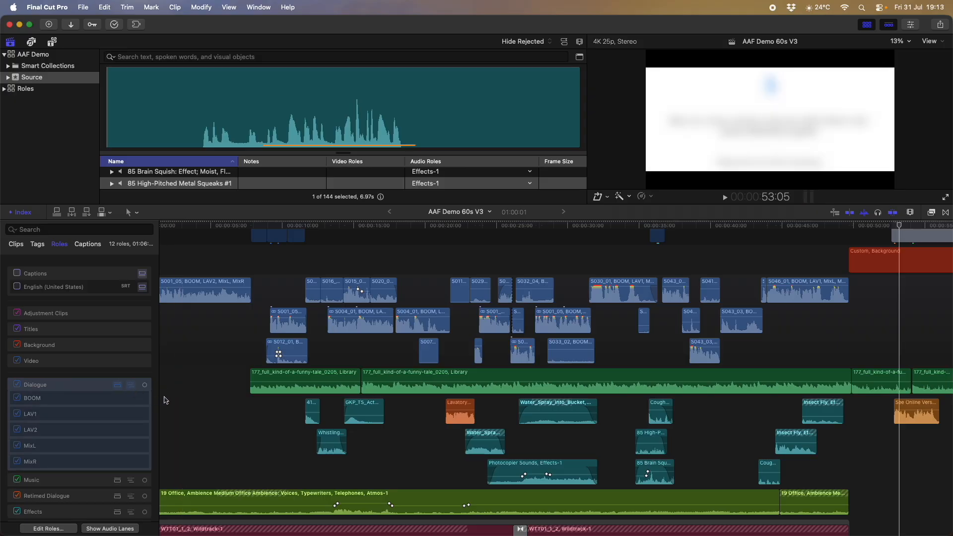
scroll(190, 406, down, 5)
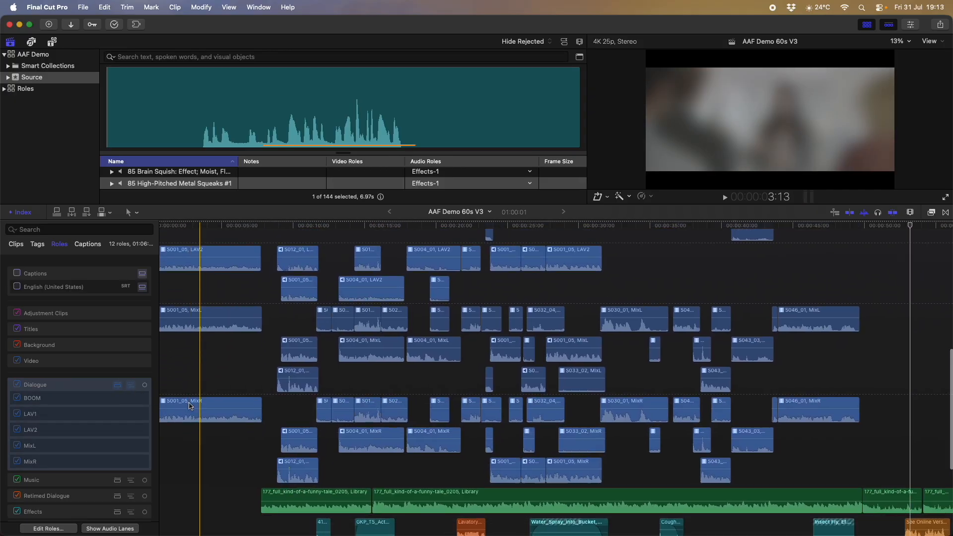
scroll(191, 405, up, 10)
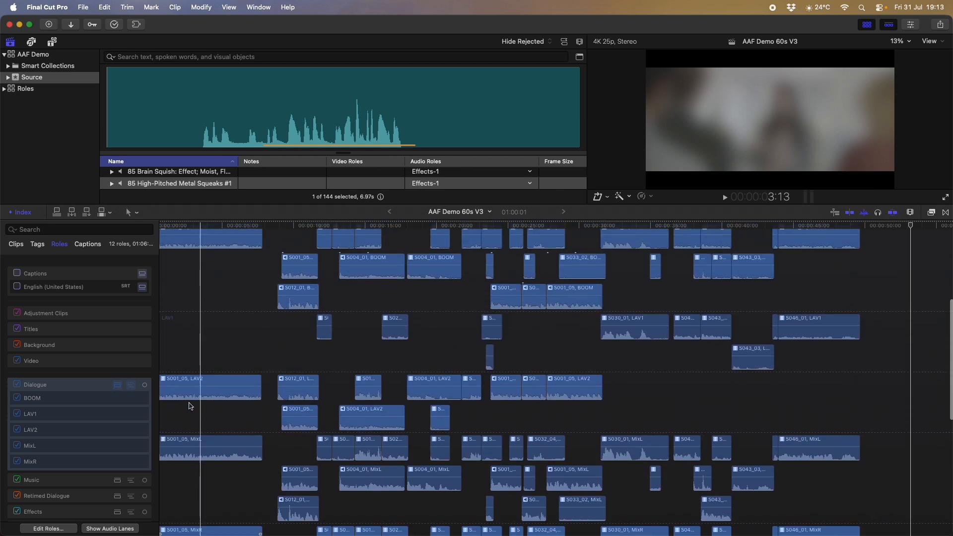
scroll(190, 405, down, 6)
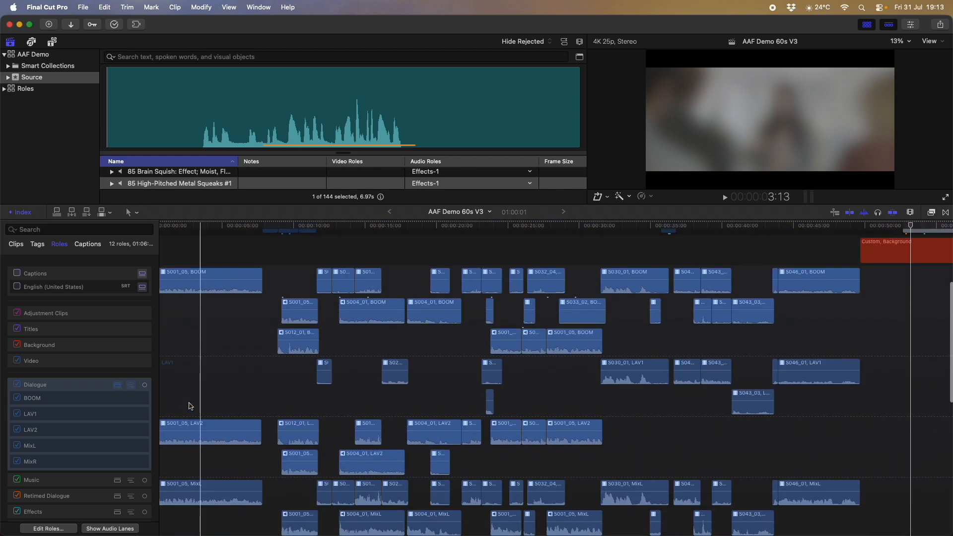
scroll(190, 405, down, 5)
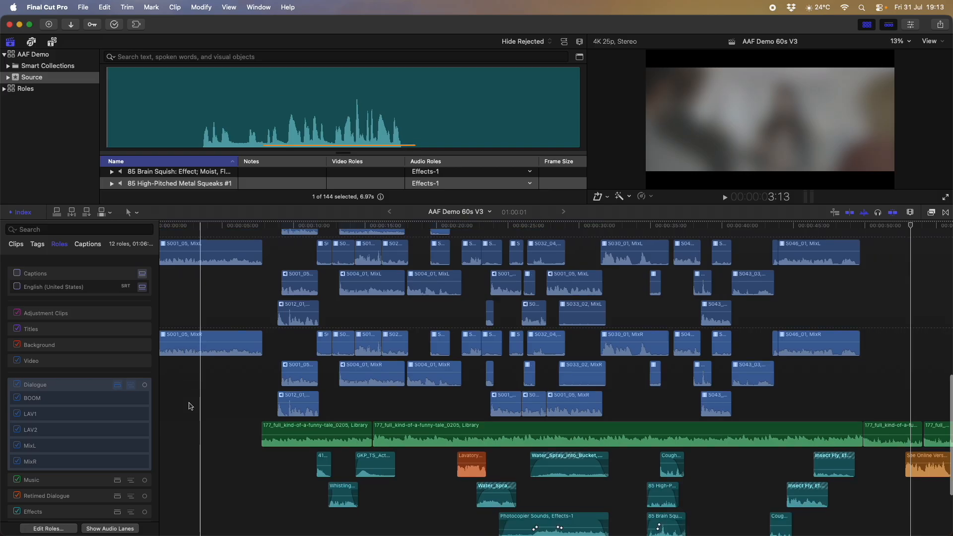
click(132, 386)
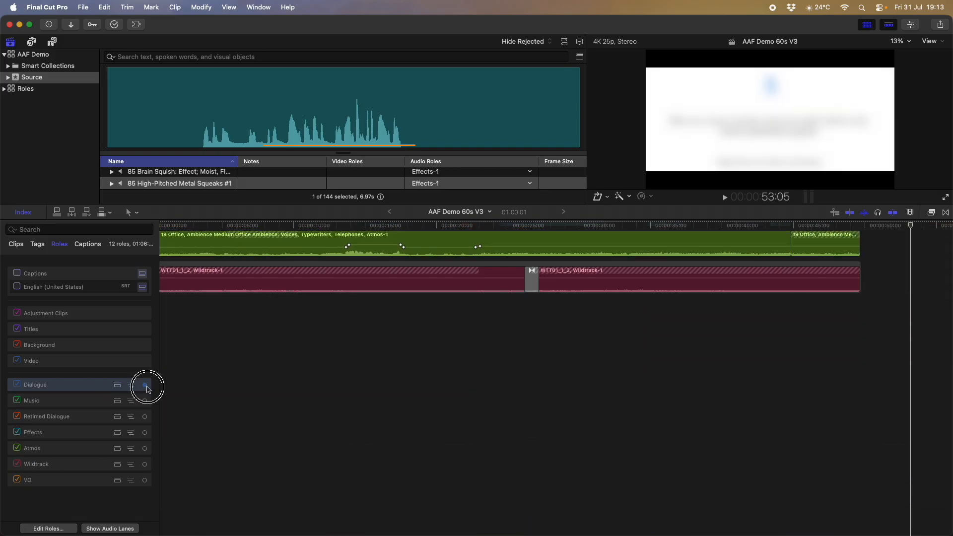
Focus the Dialogue role to collapse the other audio roles, and display its subroles in separate lanes.
click(145, 386)
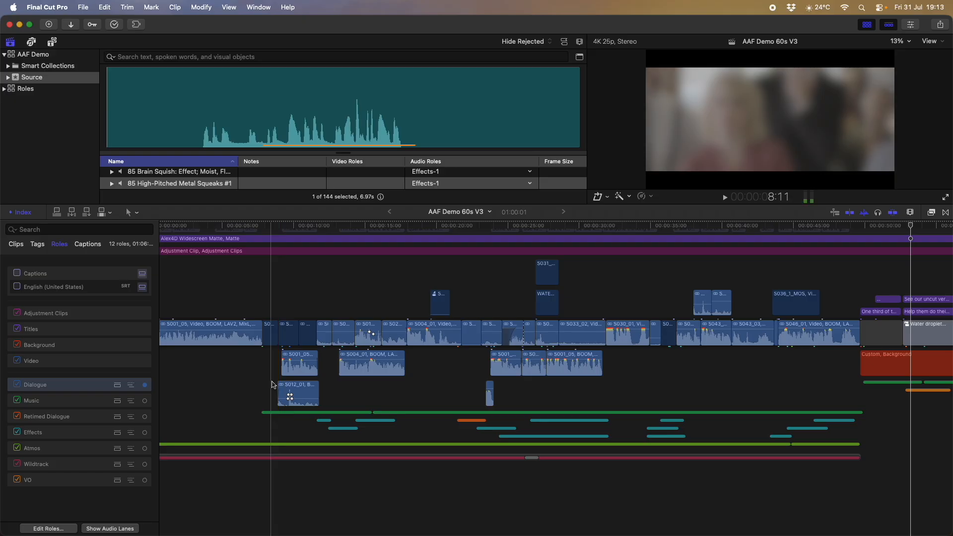
click(130, 390)
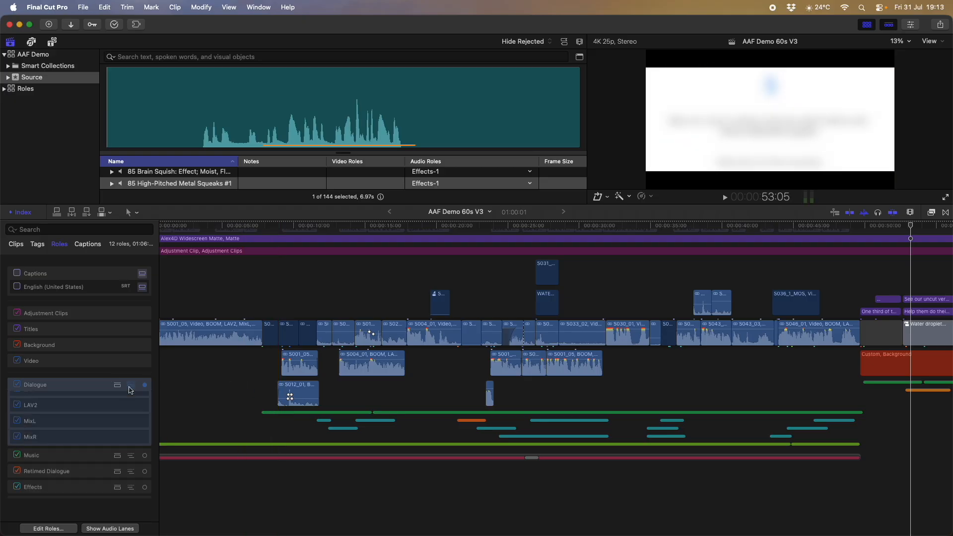
click(177, 391)
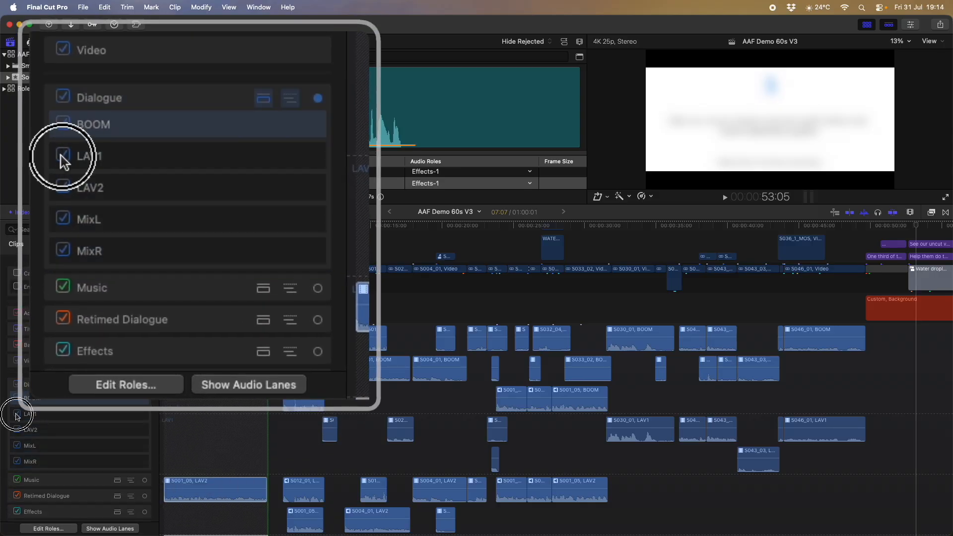
Disable the LAV1, LAV2, MixL and MixR subroles of Dialogue, and re-enable LAV2 and LAV1.
click(18, 415)
click(17, 430)
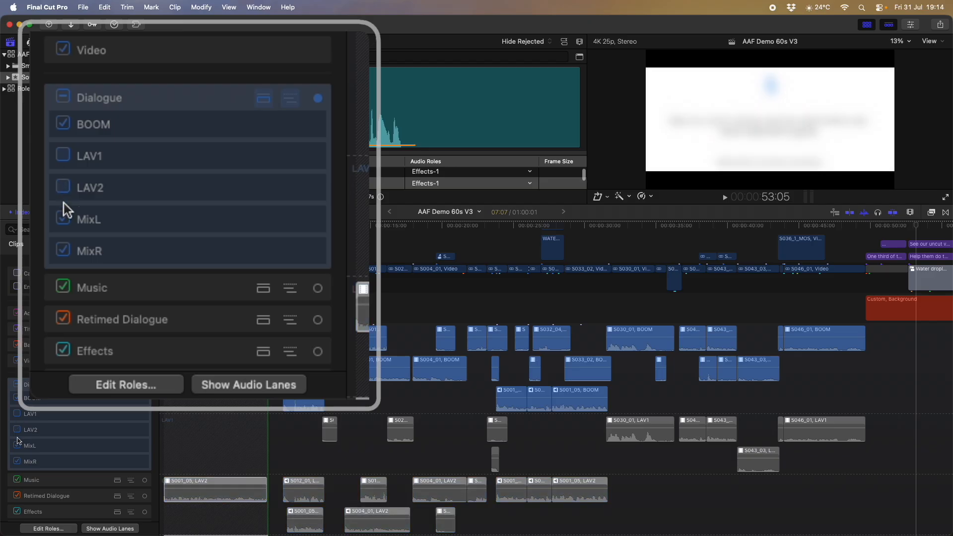
click(17, 462)
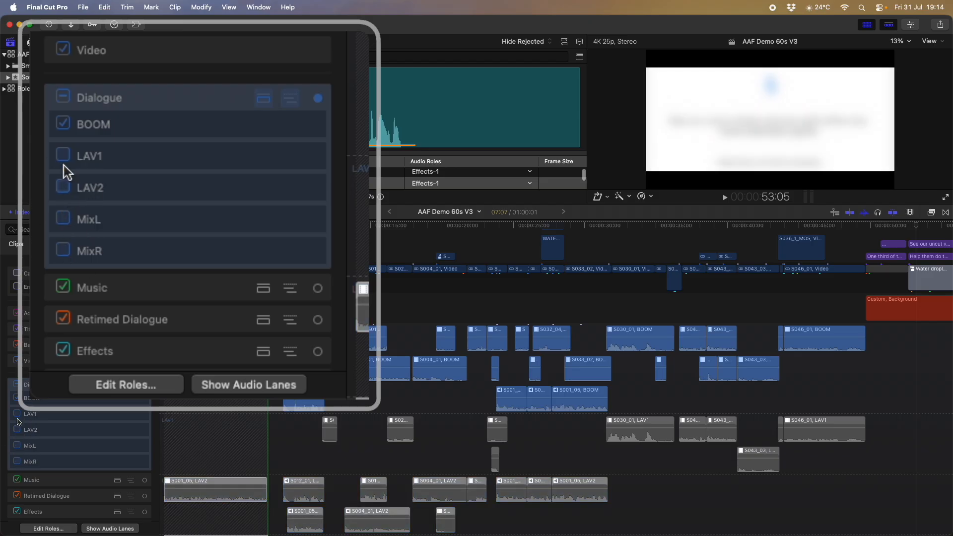
click(17, 428)
click(17, 416)
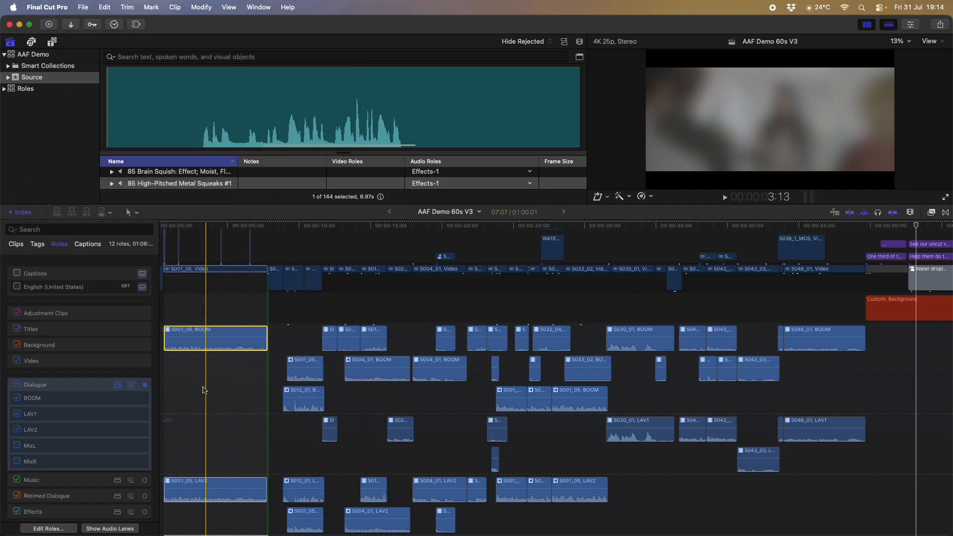
Show clip S001_05's audio configuration in an enlarged inspector, and select the two adjacent BOOM clips at about 23:01.
click(213, 269)
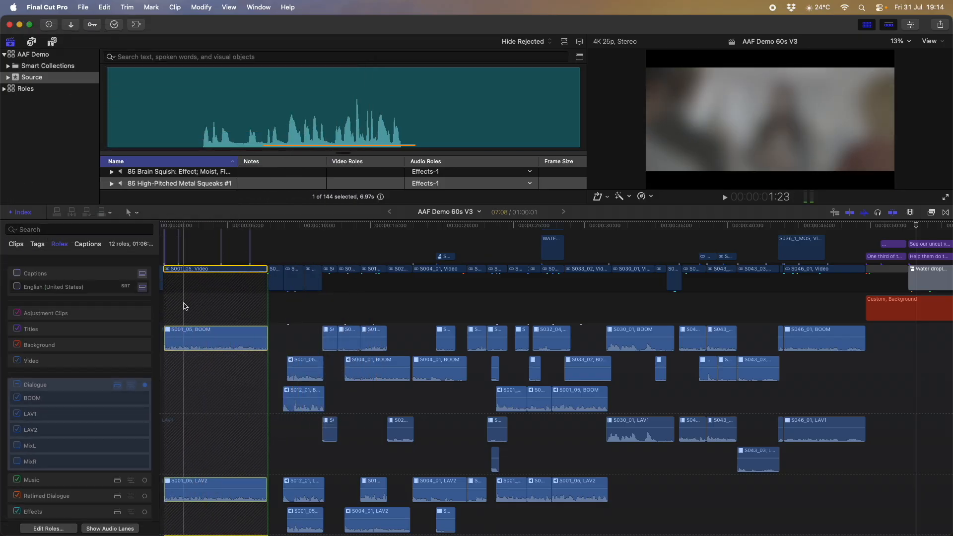
click(908, 26)
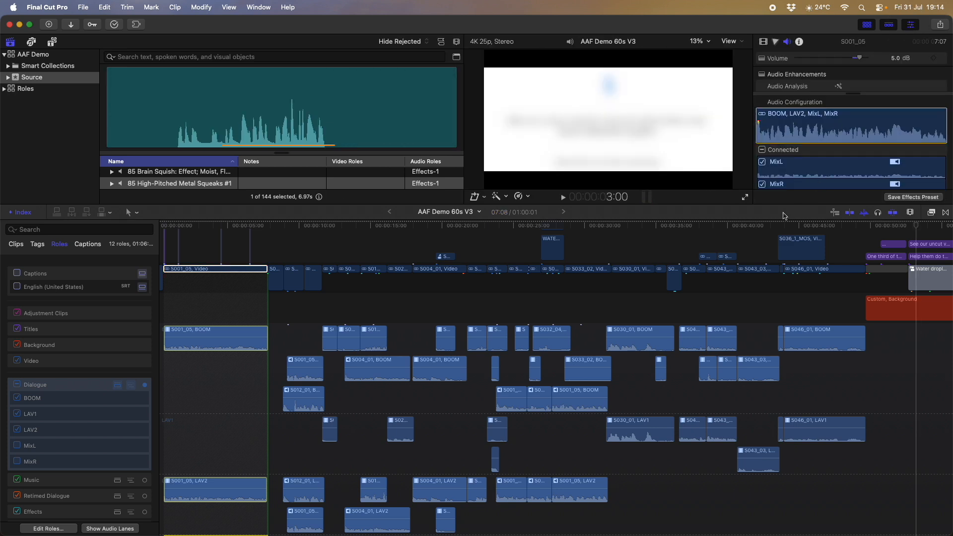
drag(785, 205, 786, 256)
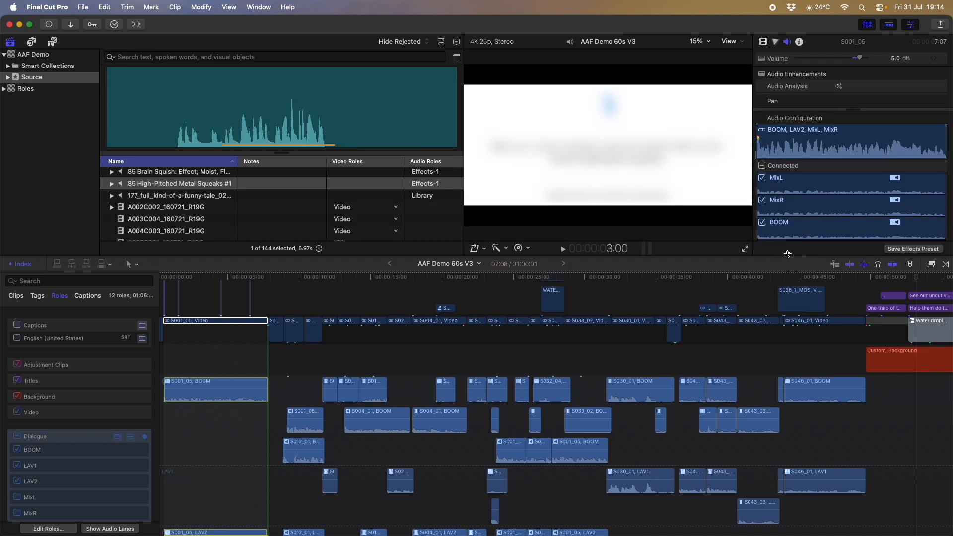
click(486, 350)
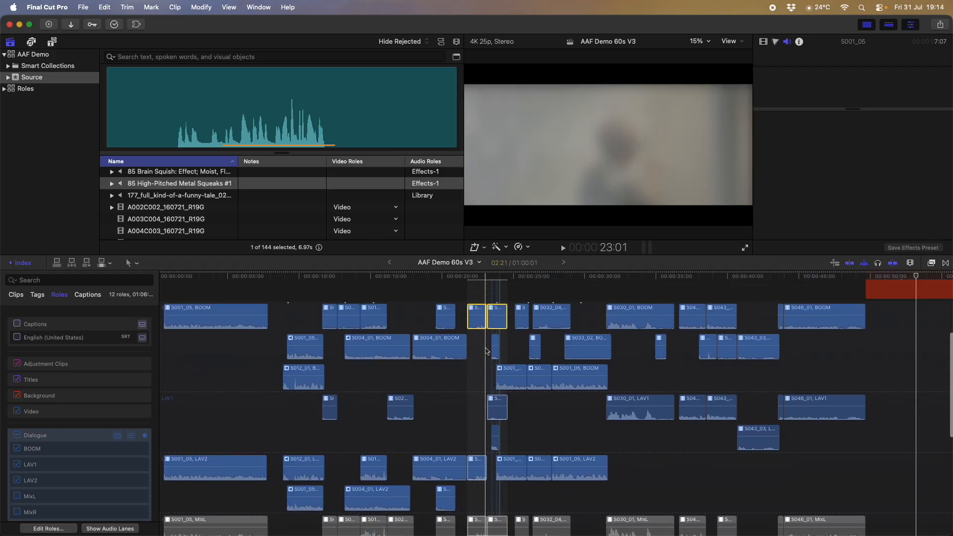
scroll(201, 392, up, 3)
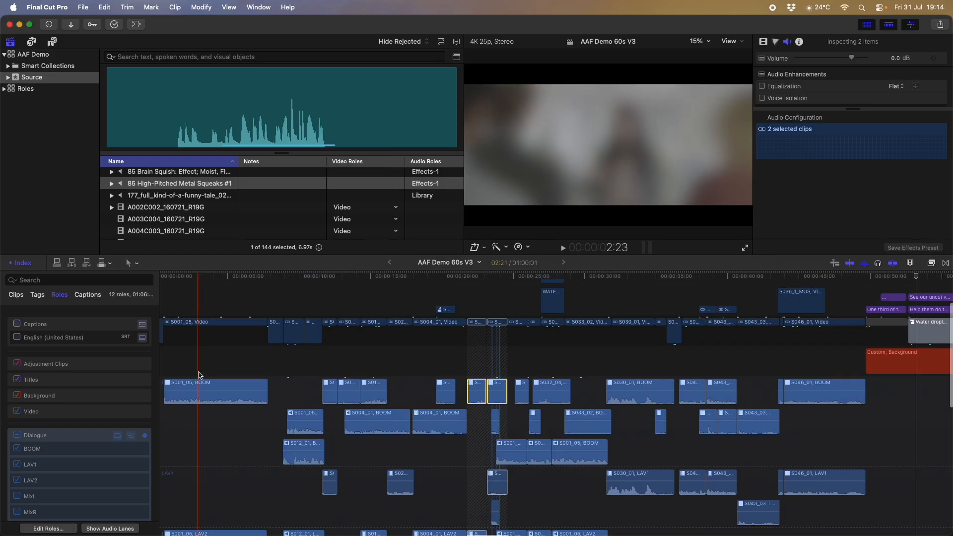
Select clip S001_05 and disable its BOOM, MixR and MixL audio components, leaving only LAV2 enabled.
click(212, 322)
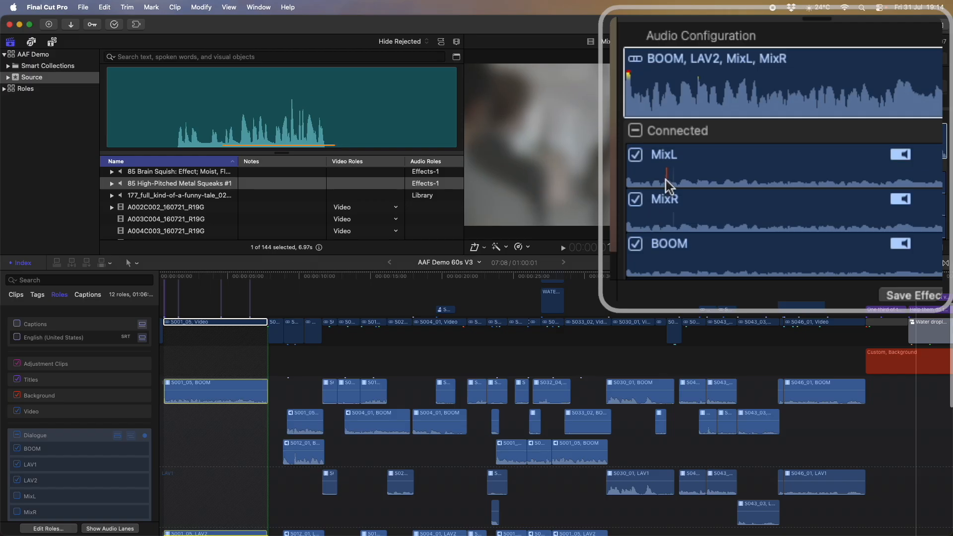
scroll(648, 205, down, 2)
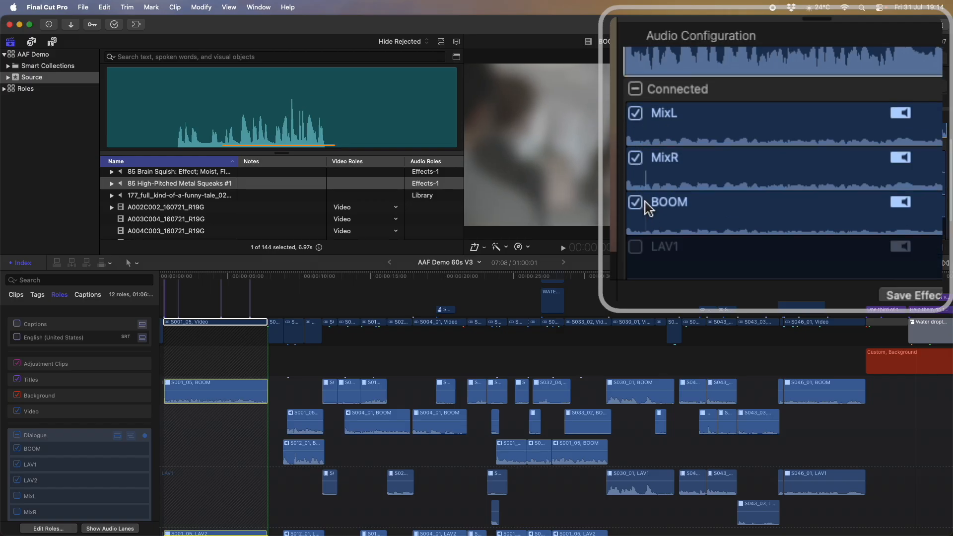
click(637, 206)
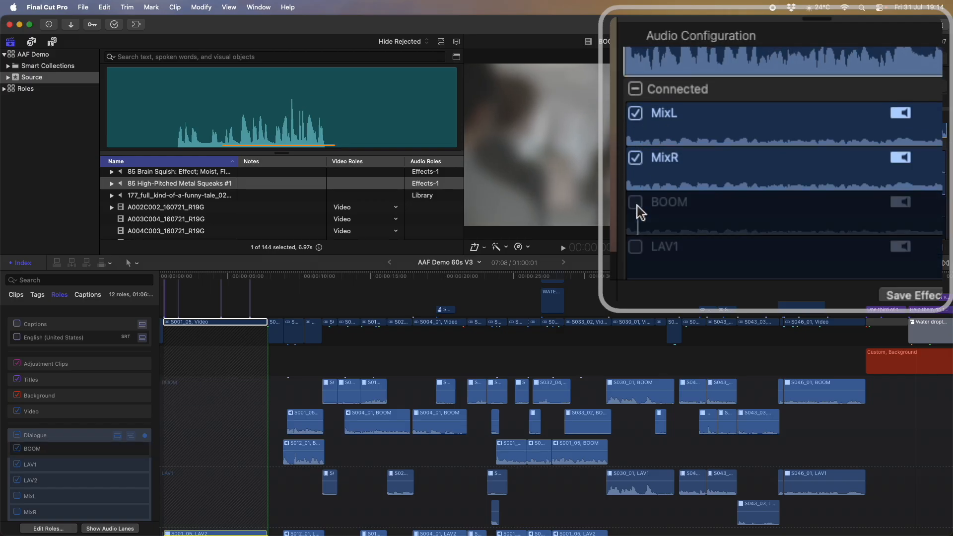
scroll(638, 206, down, 2)
click(636, 112)
click(635, 65)
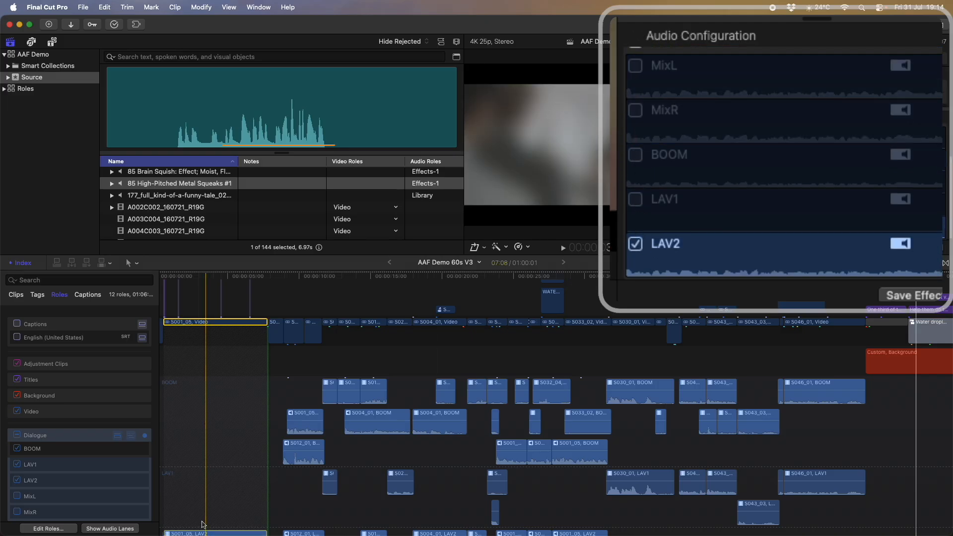
Enable the MixL, MixR, BOOM and LAV1 audio components of clip S001_05.
scroll(208, 501, down, 8)
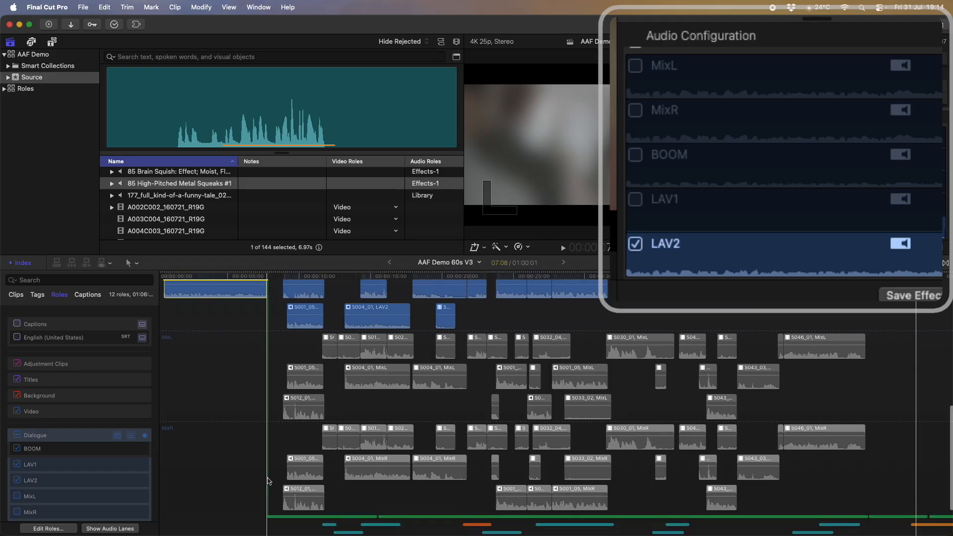
scroll(269, 481, up, 1)
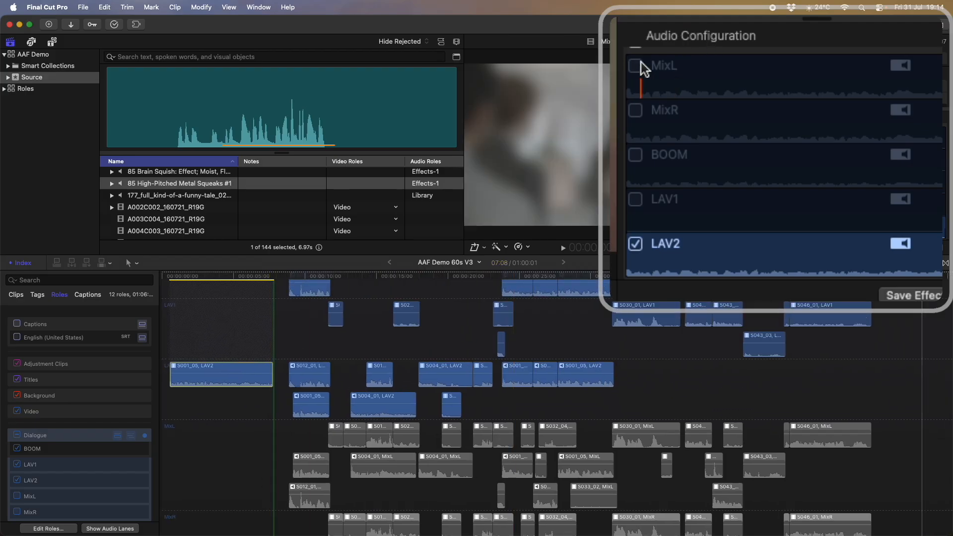
click(637, 111)
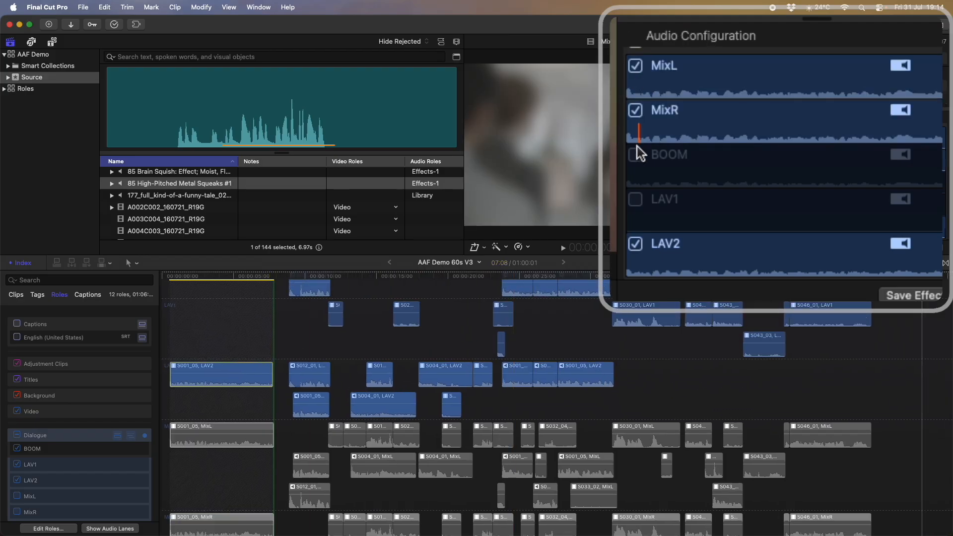
click(636, 199)
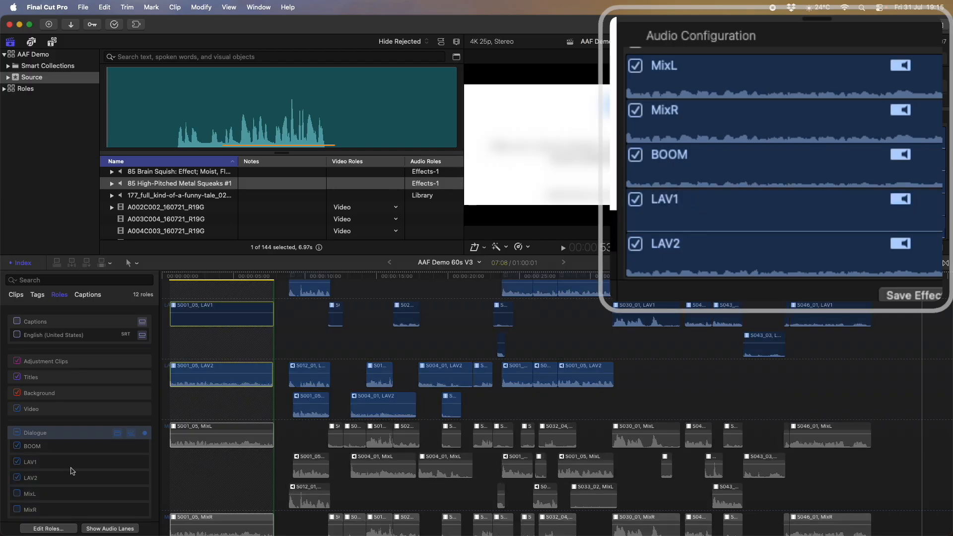
Enable Dialogue's MixL and MixR subroles, and reorder the subroles as MixL, MixR, LAV1, BOOM, LAV2.
scroll(73, 471, down, 3)
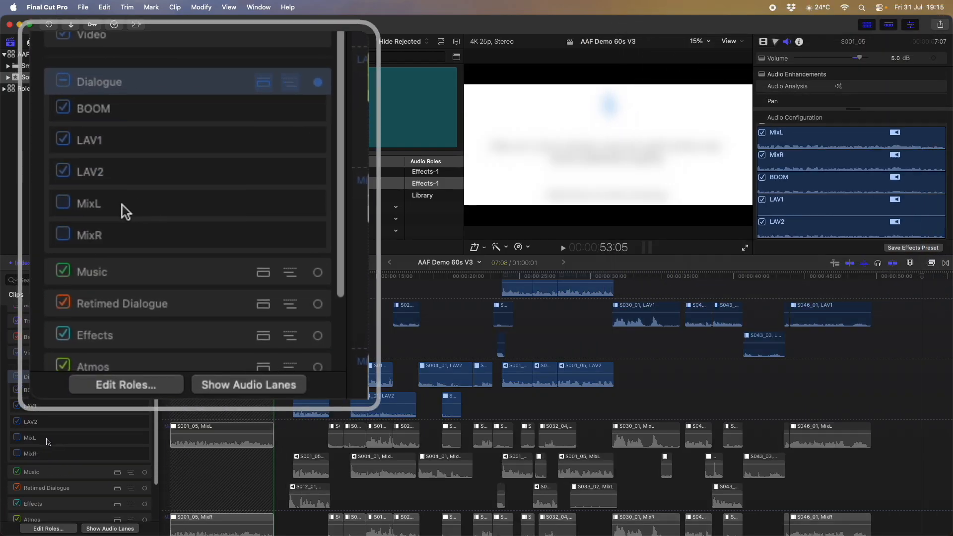
click(17, 438)
click(17, 454)
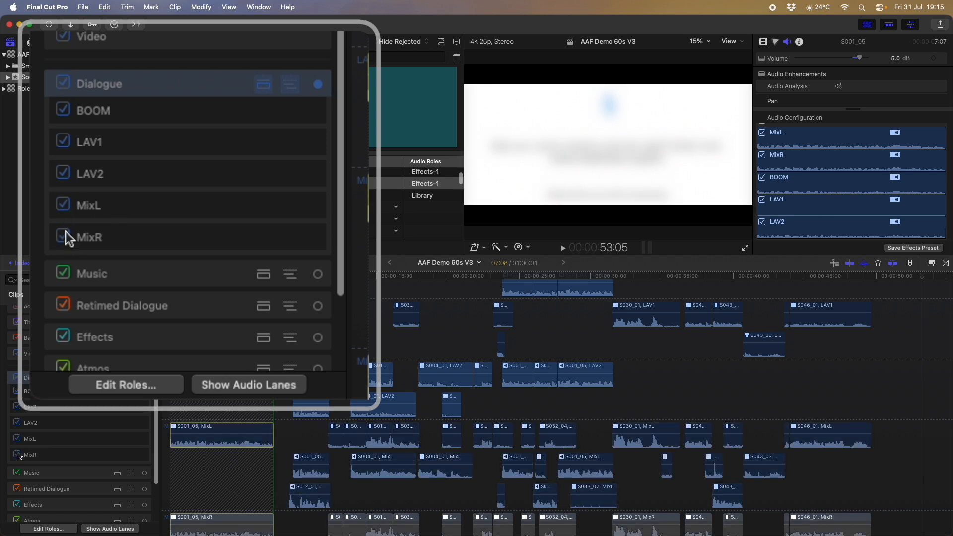
drag(61, 439, 62, 390)
mouse_move(51, 453)
mouse_down()
mouse_move(51, 399)
mouse_move(53, 457)
mouse_up()
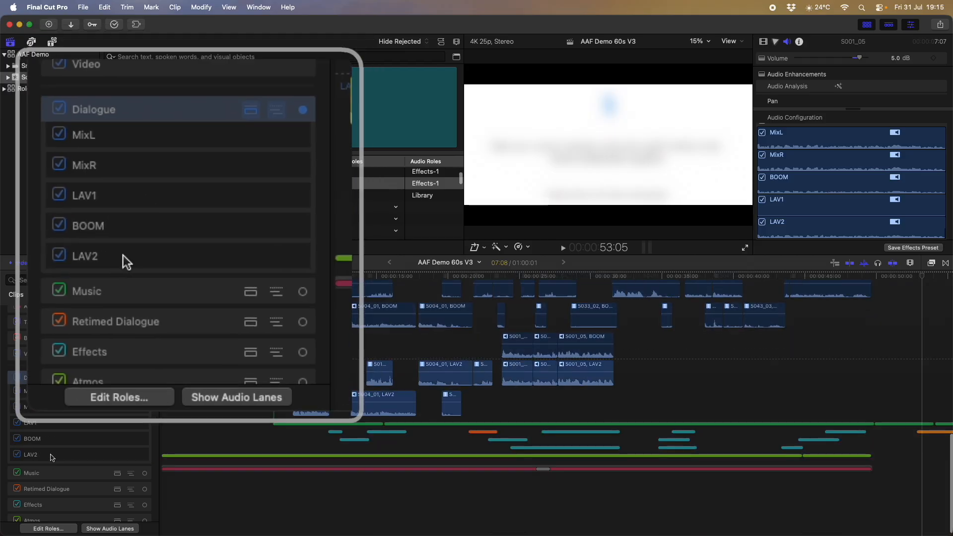
Turn off Dialogue's focus, separate lane and subrole lanes to recombine its audio with the video clips.
click(211, 437)
scroll(210, 437, up, 5)
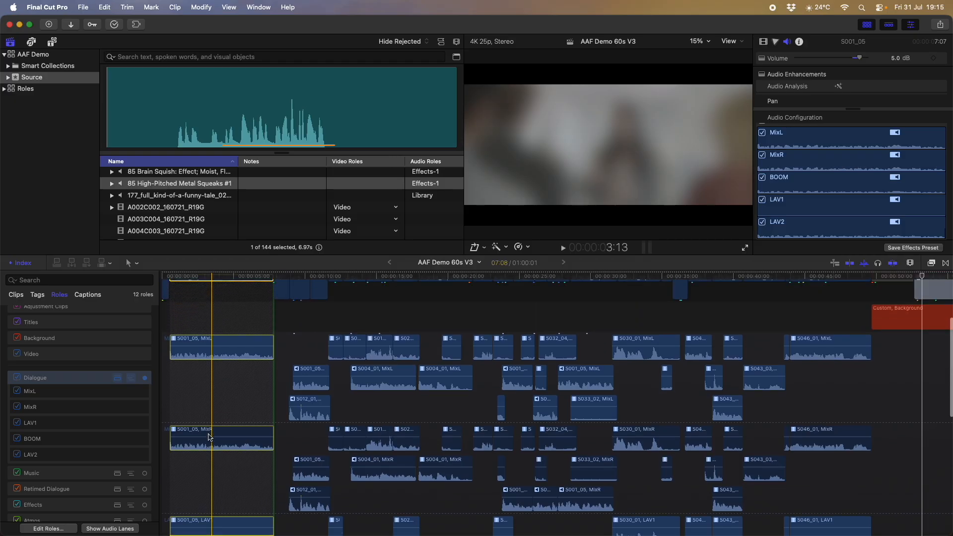
scroll(209, 437, up, 1)
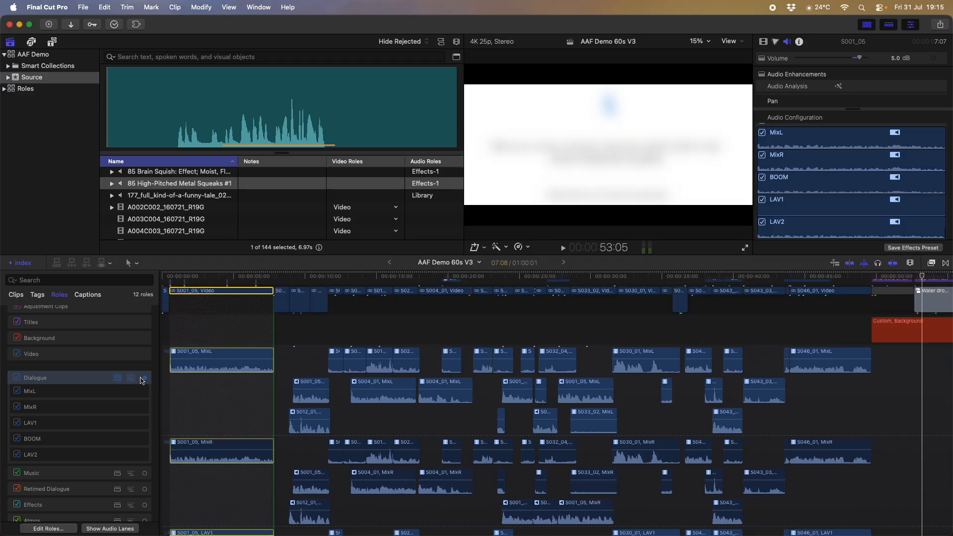
click(118, 378)
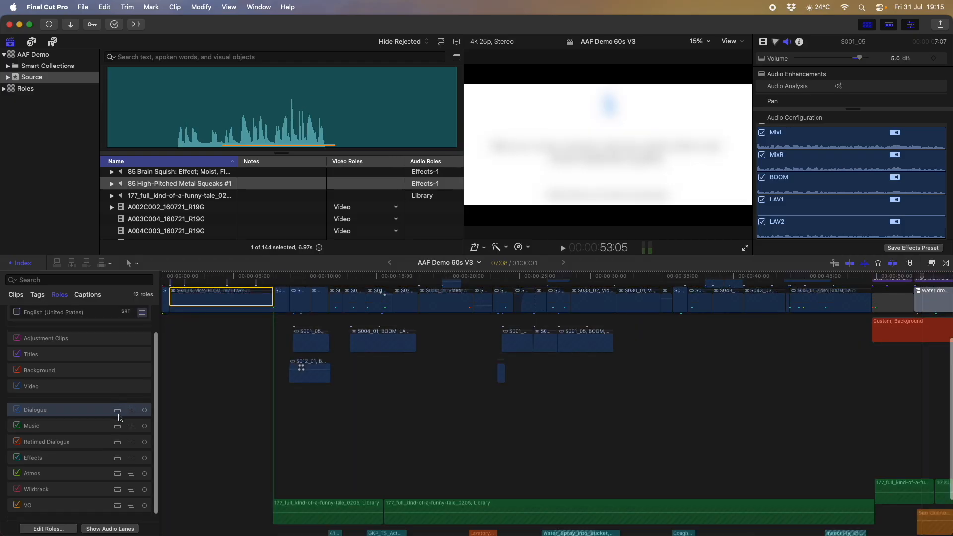
scroll(165, 397, up, 5)
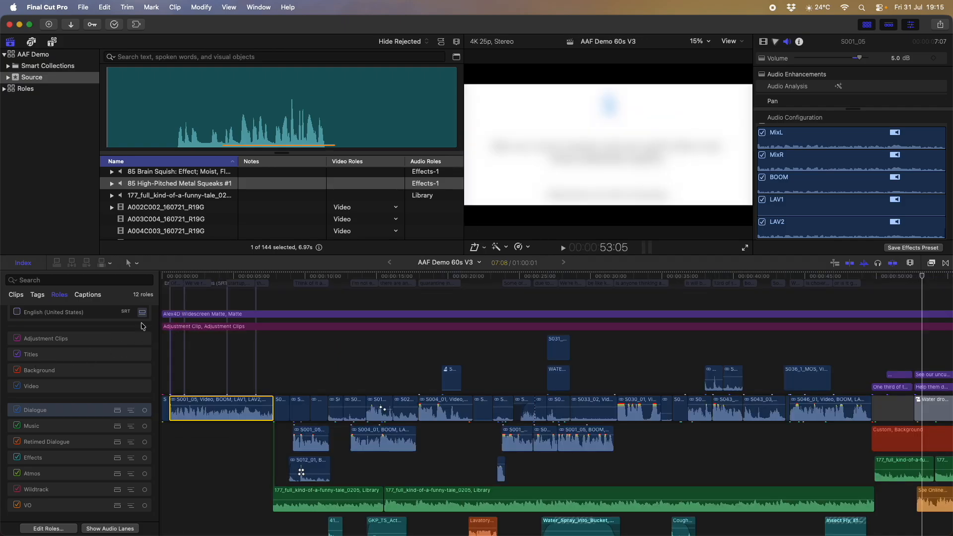
Disable the Titles role and enable it again, and select the Video role to highlight its clips.
click(17, 358)
click(17, 358)
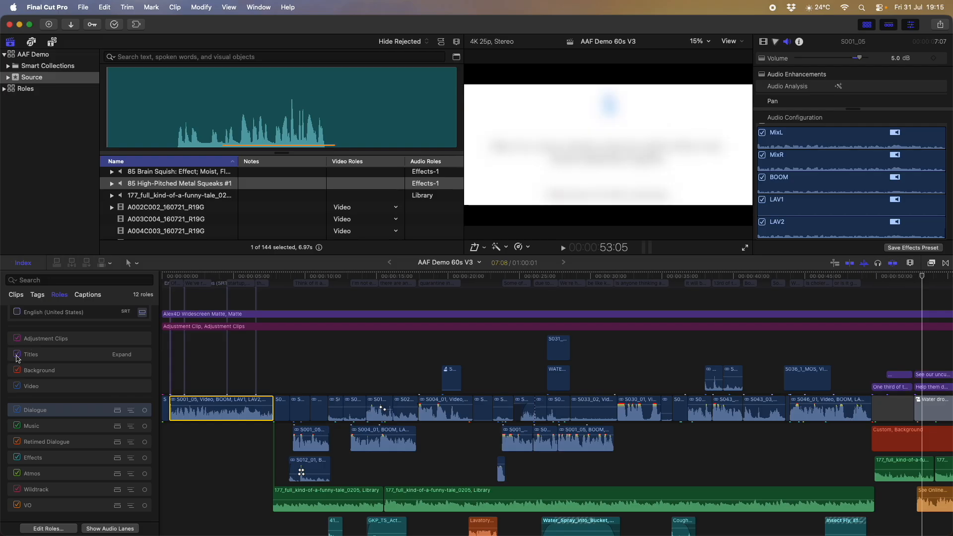
click(22, 387)
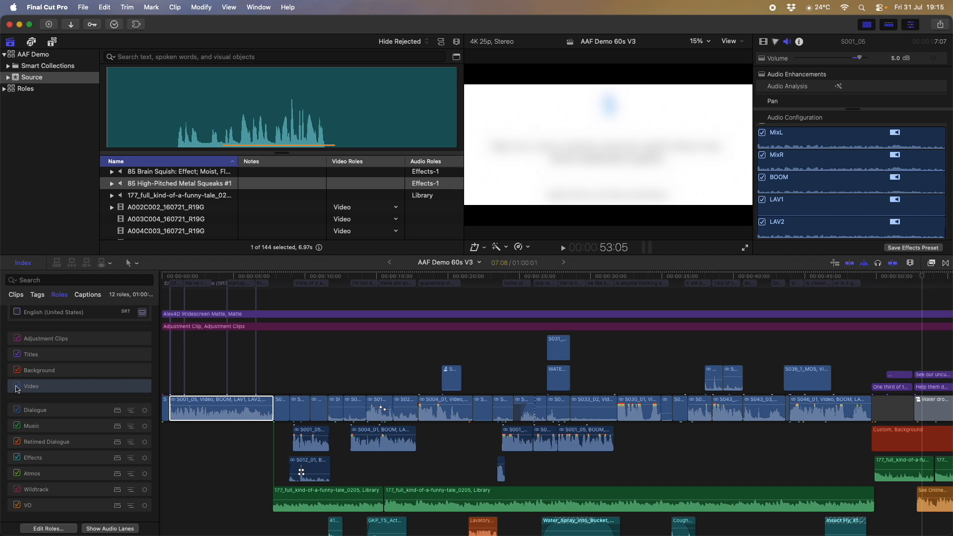
Move the timeline playhead to 23:01.
click(240, 283)
drag(480, 277, 492, 280)
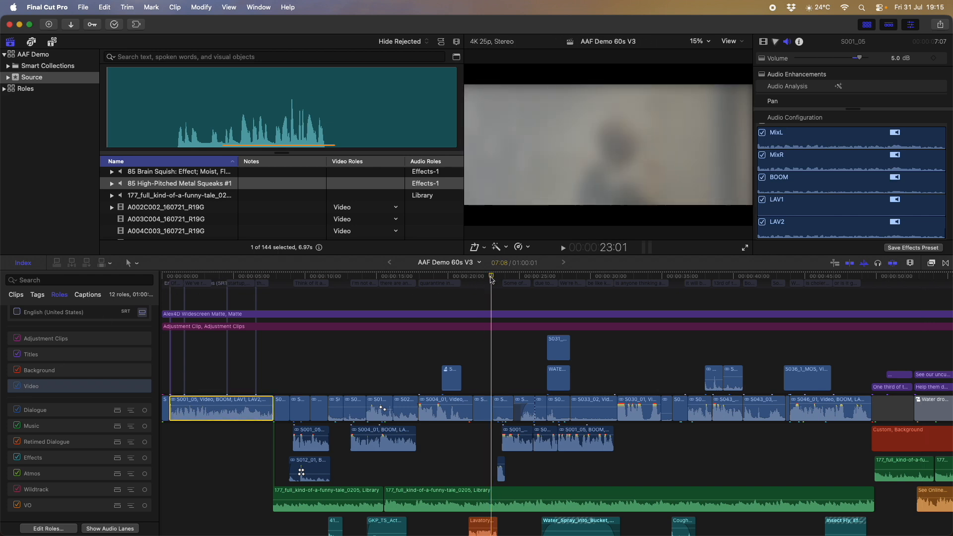